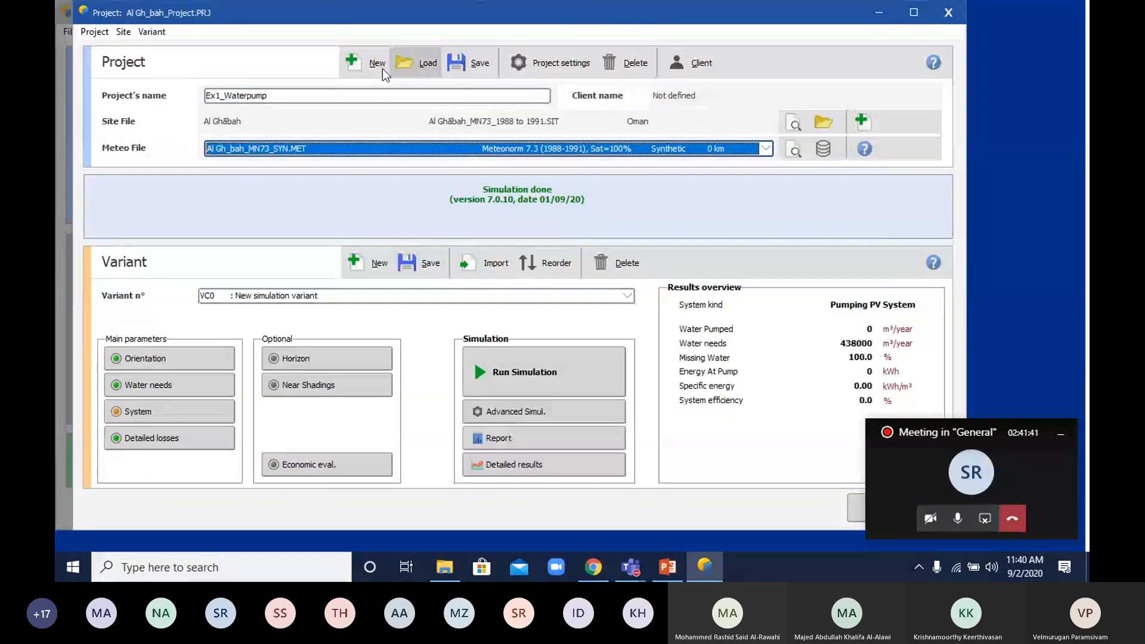
- Create a new pumping project and name it muscat_waterpump
{"action": "left_click", "coordinate": [365, 64]}
{"action": "left_click", "coordinate": [287, 95]}
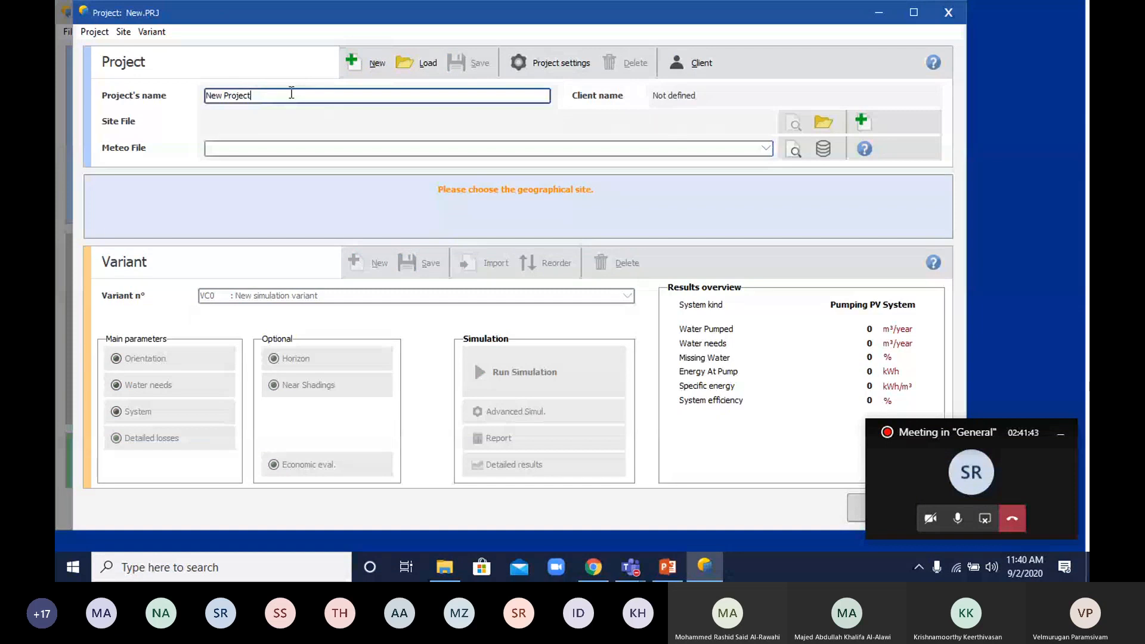
{"action": "key", "text": "BackSpace"}
{"action": "key", "text": "BackSpace"}
{"action": "key", "text": "BackSpace"}
{"action": "key", "text": "BackSpace"}
{"action": "key", "text": "BackSpace"}
{"action": "key", "text": "BackSpace"}
{"action": "key", "text": "BackSpace"}
{"action": "key", "text": "BackSpace"}
{"action": "key", "text": "BackSpace"}
{"action": "key", "text": "BackSpace"}
{"action": "key", "text": "BackSpace"}
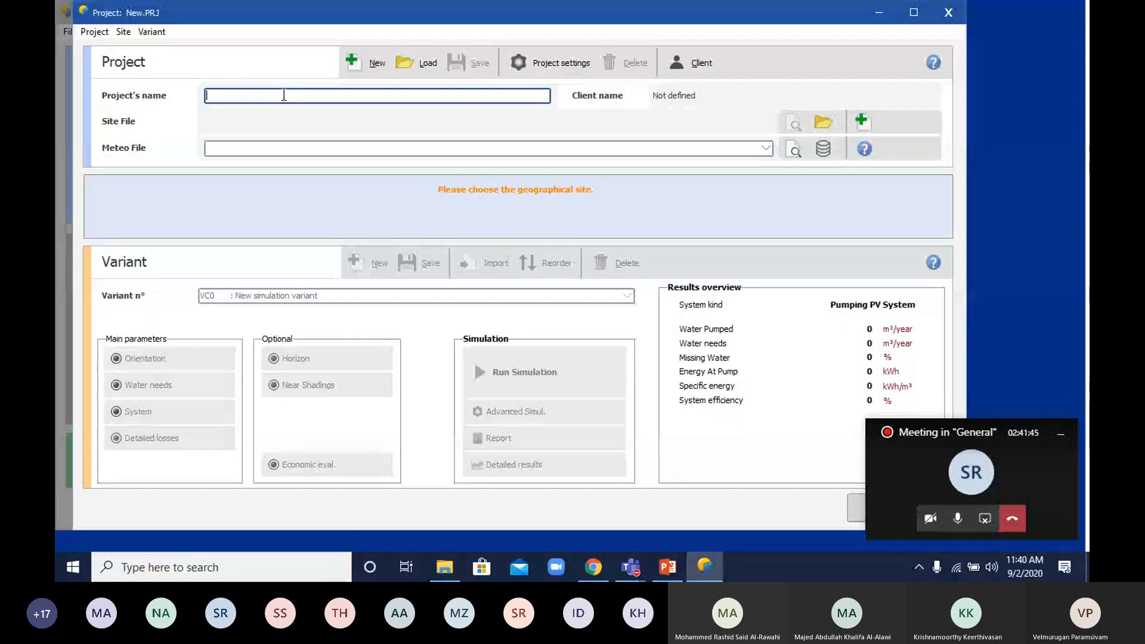
{"action": "type", "text": "muscat"}
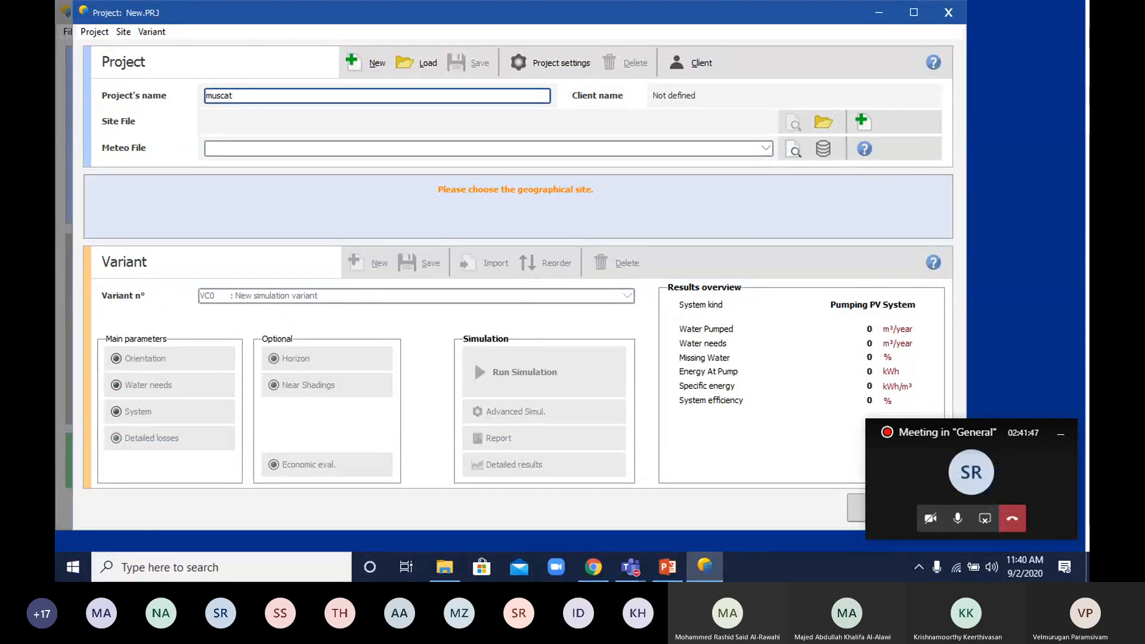
{"action": "type", "text": "_waterpump"}
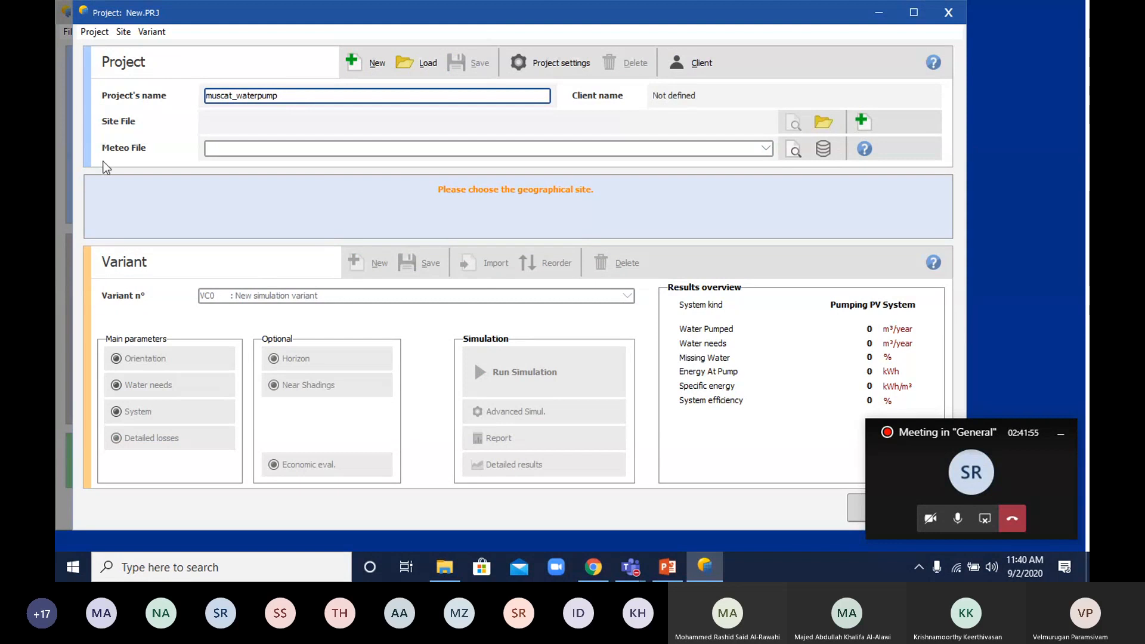
- Start a new geographical site in the meteo database and locate Oman on its interactive map
{"action": "left_click", "coordinate": [824, 147]}
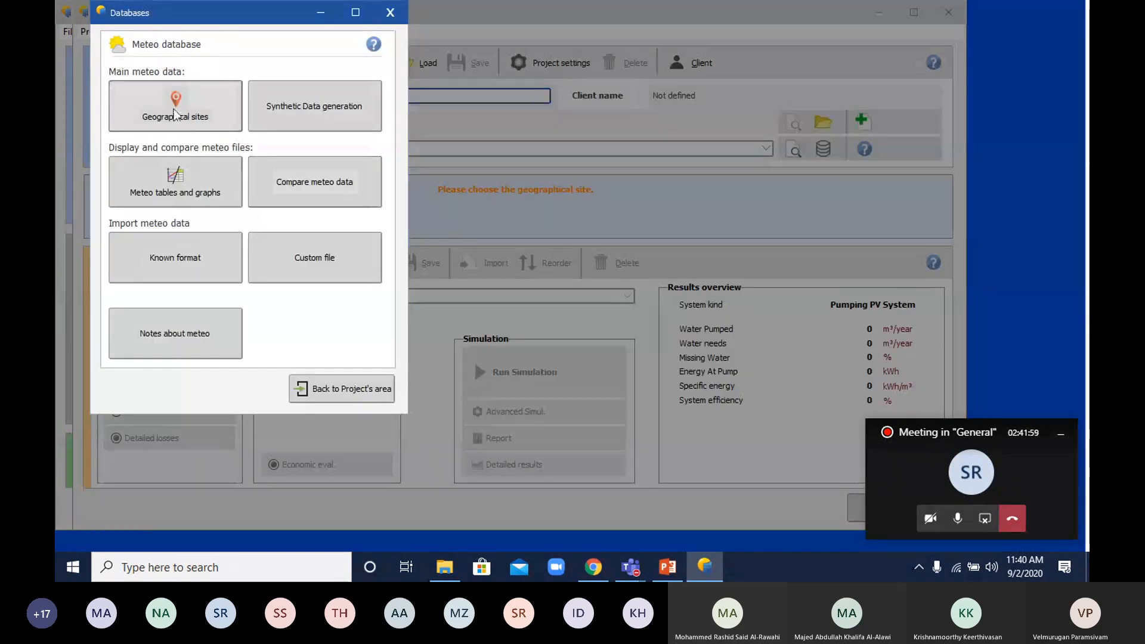
{"action": "left_click", "coordinate": [186, 118]}
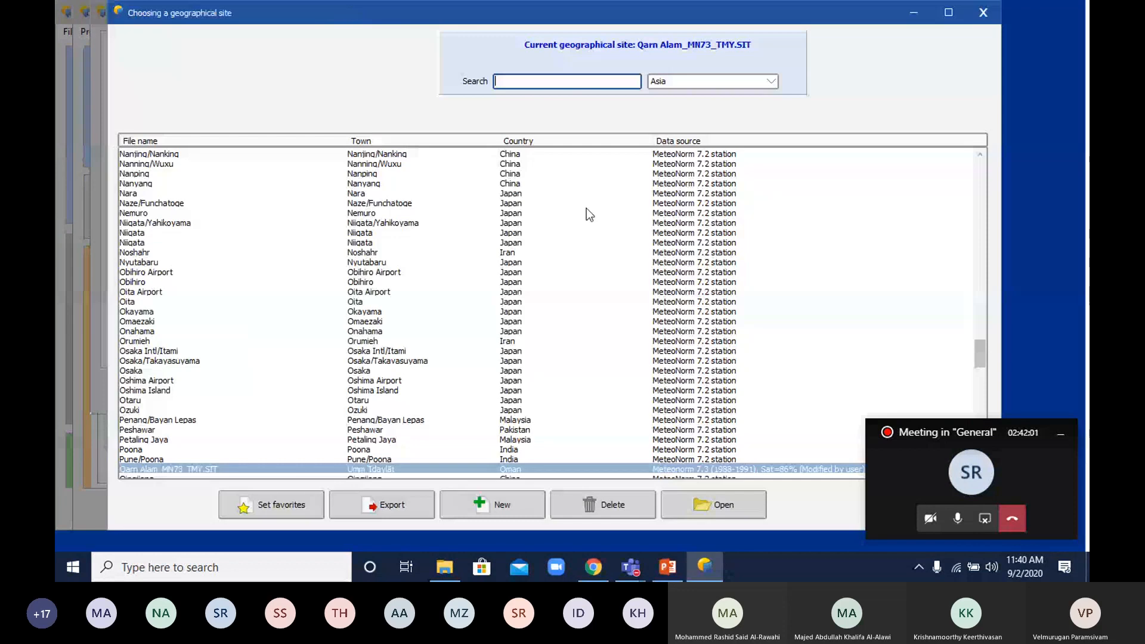
{"action": "left_click", "coordinate": [514, 500]}
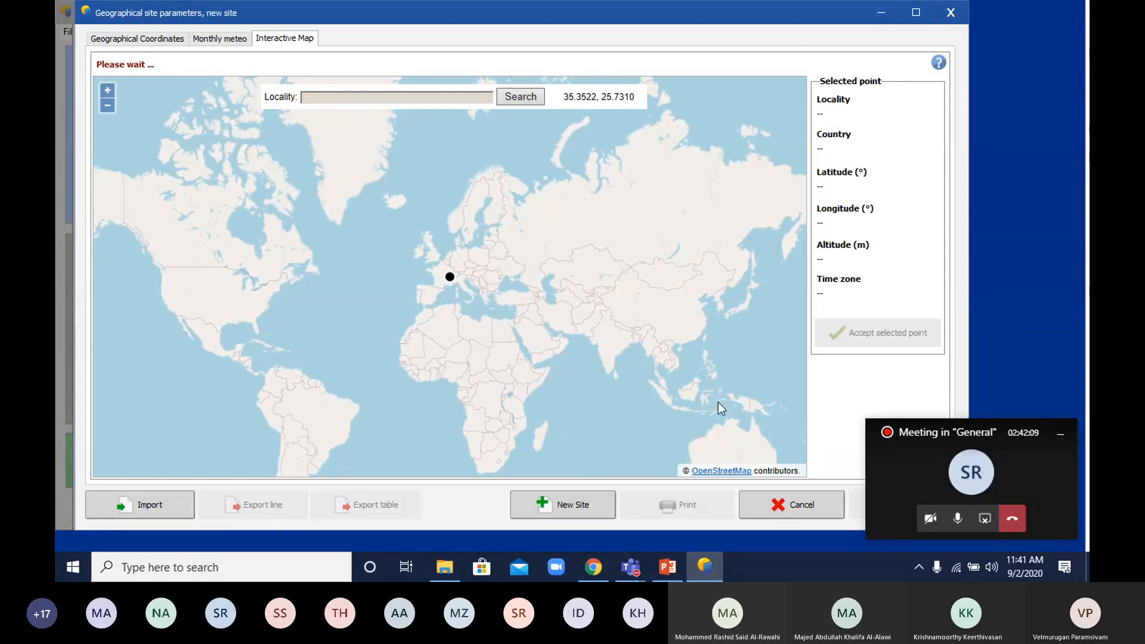
{"action": "scroll", "coordinate": [689, 387], "scroll_direction": "down", "scroll_amount": 3}
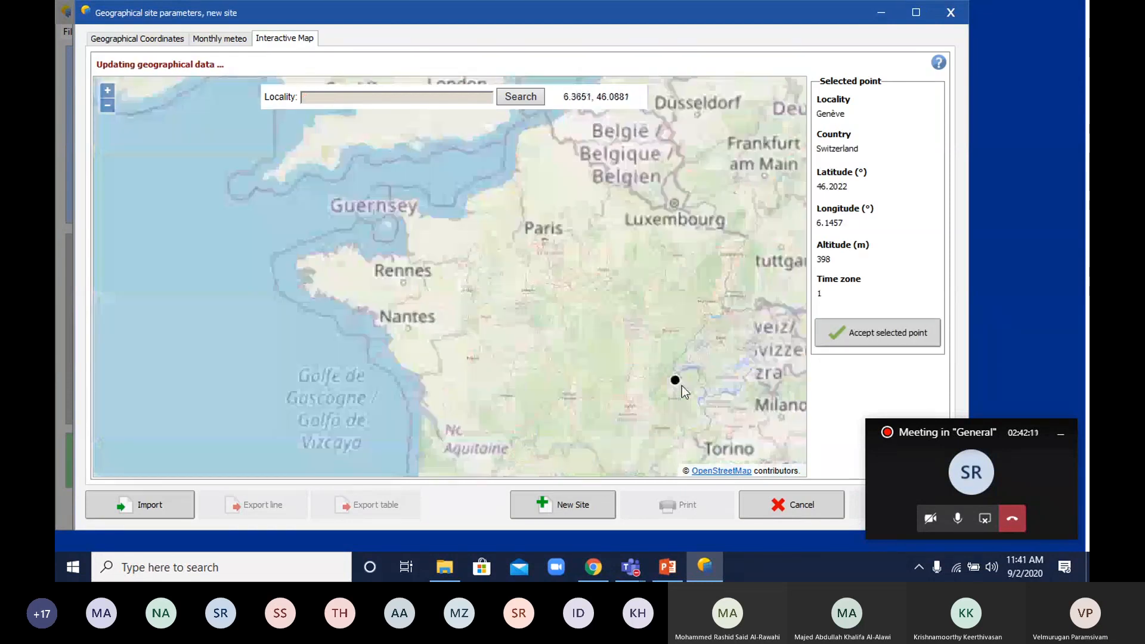
{"action": "left_click_drag", "start_coordinate": [682, 385], "coordinate": [551, 232]}
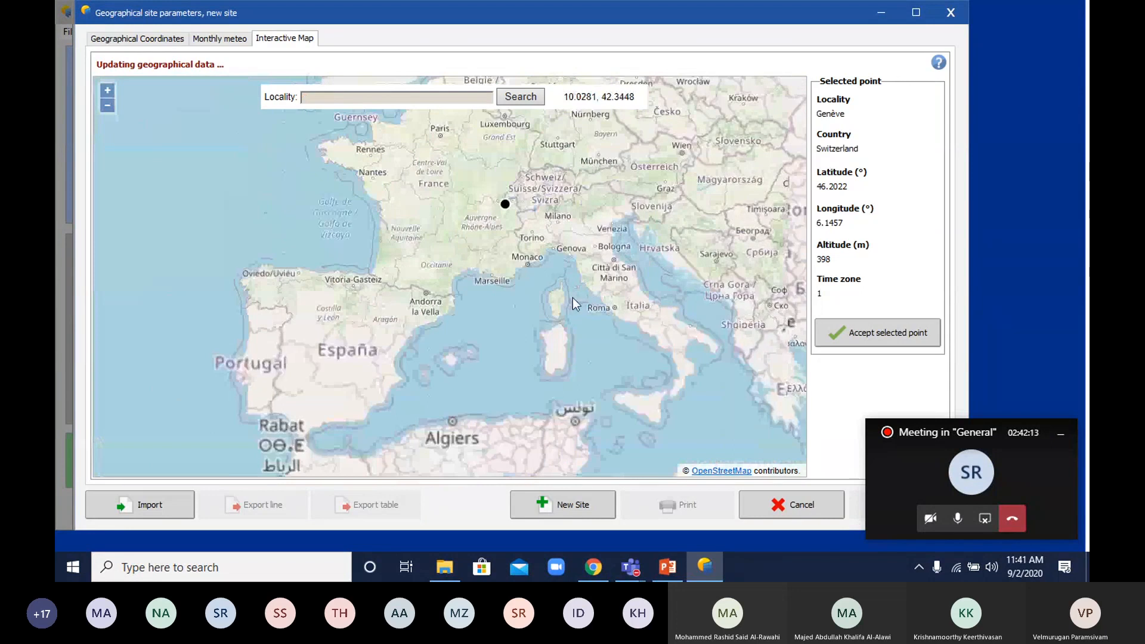
{"action": "scroll", "coordinate": [573, 298], "scroll_direction": "down", "scroll_amount": 2}
{"action": "left_click_drag", "start_coordinate": [483, 260], "coordinate": [374, 220]}
{"action": "scroll", "coordinate": [417, 256], "scroll_direction": "down", "scroll_amount": 1}
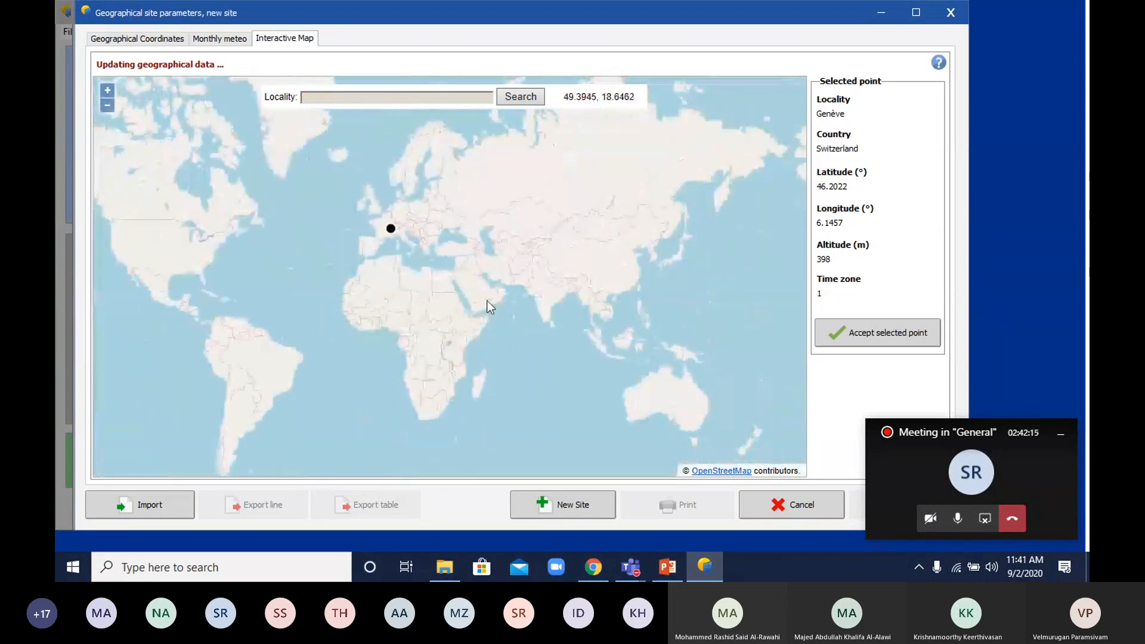
{"action": "scroll", "coordinate": [494, 298], "scroll_direction": "up", "scroll_amount": 2}
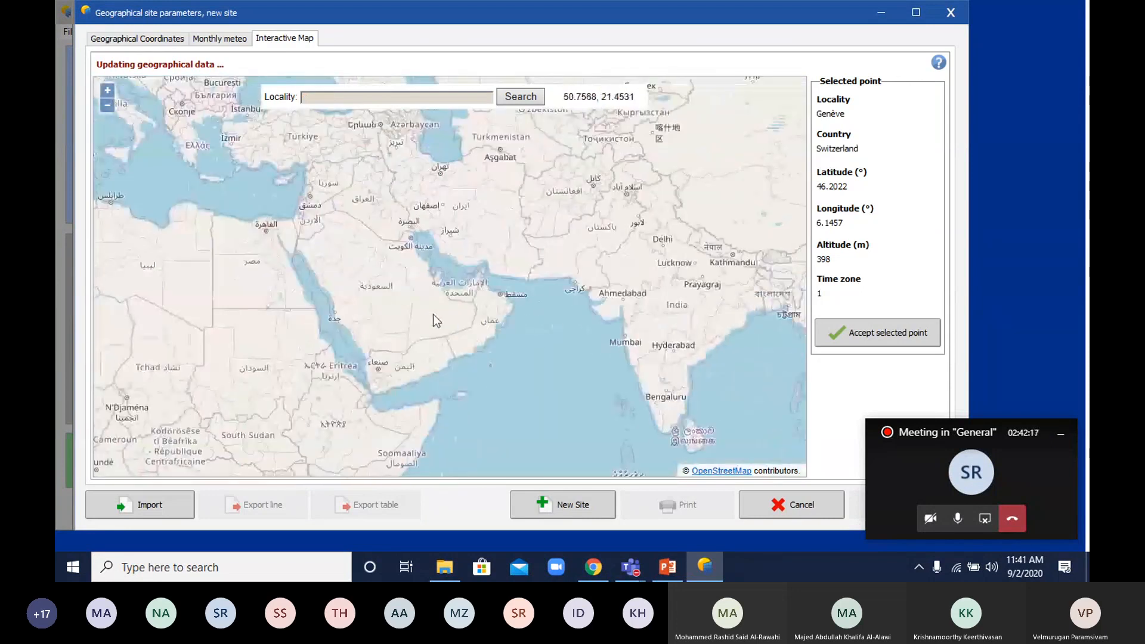
{"action": "scroll", "coordinate": [471, 310], "scroll_direction": "up", "scroll_amount": 2}
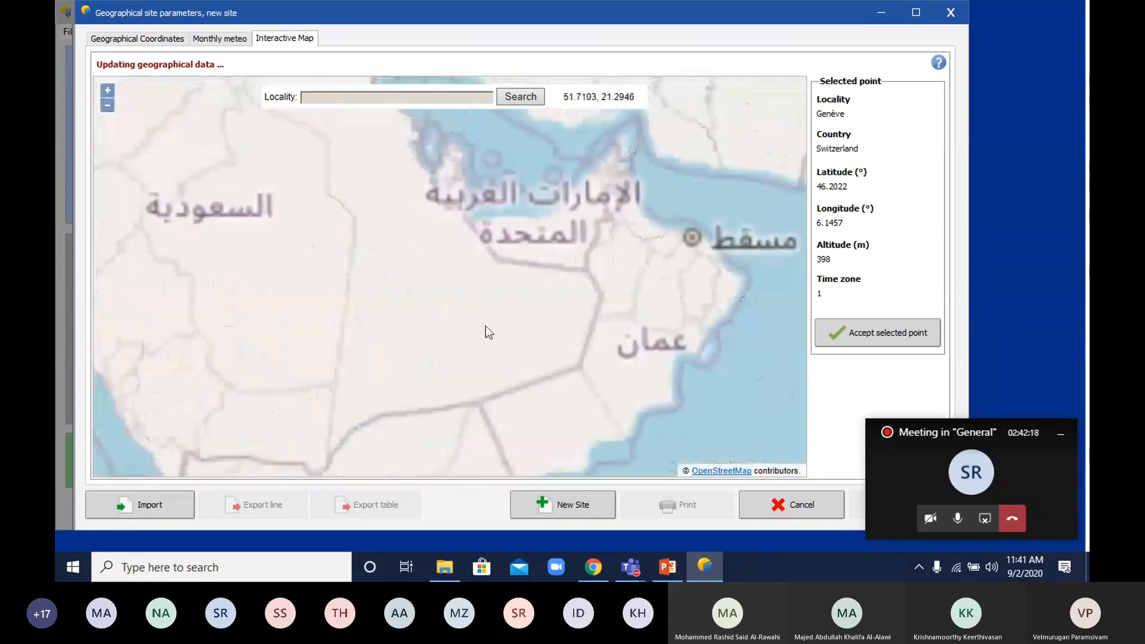
- Try several candidate site points on the map across Oman, the United Arab Emirates and Saudi Arabia
{"action": "left_click", "coordinate": [653, 396]}
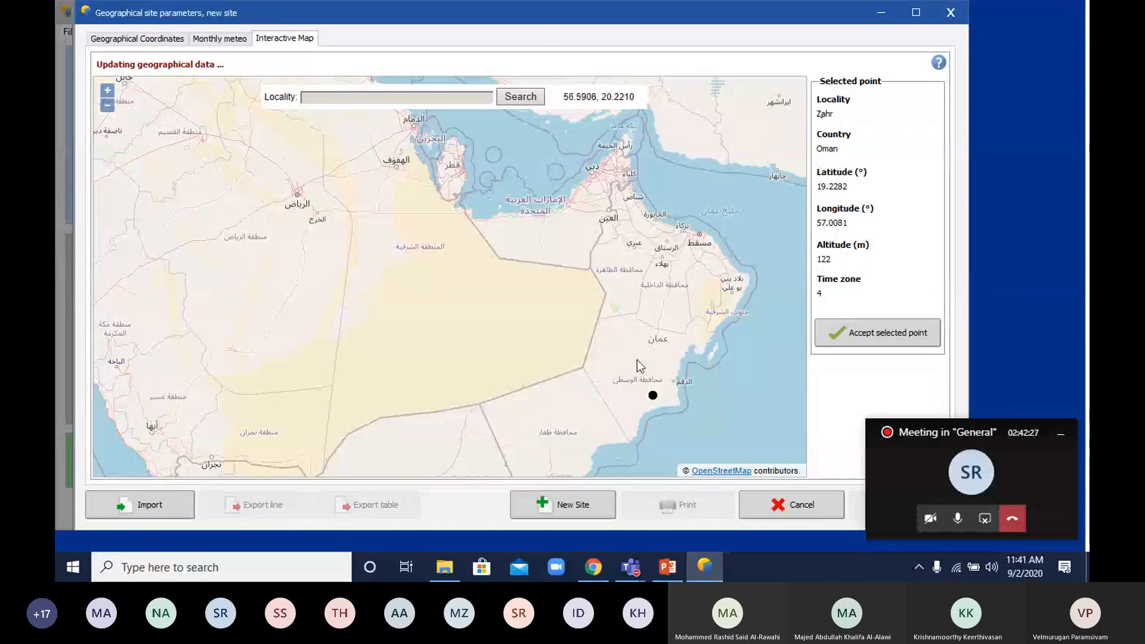
{"action": "left_click", "coordinate": [636, 226]}
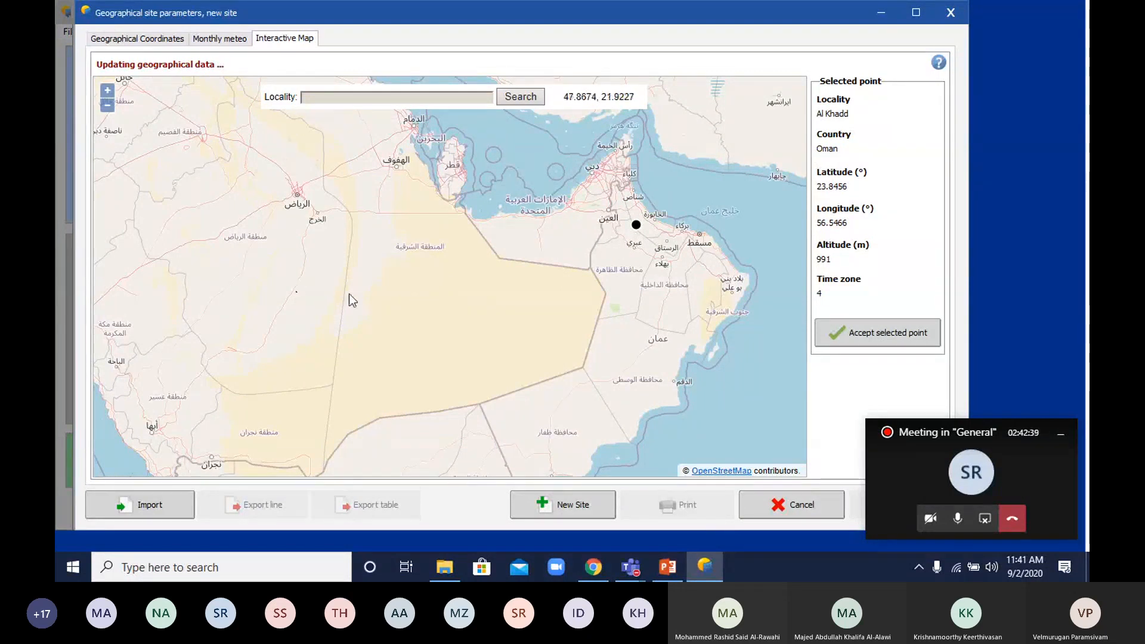
{"action": "left_click", "coordinate": [552, 237]}
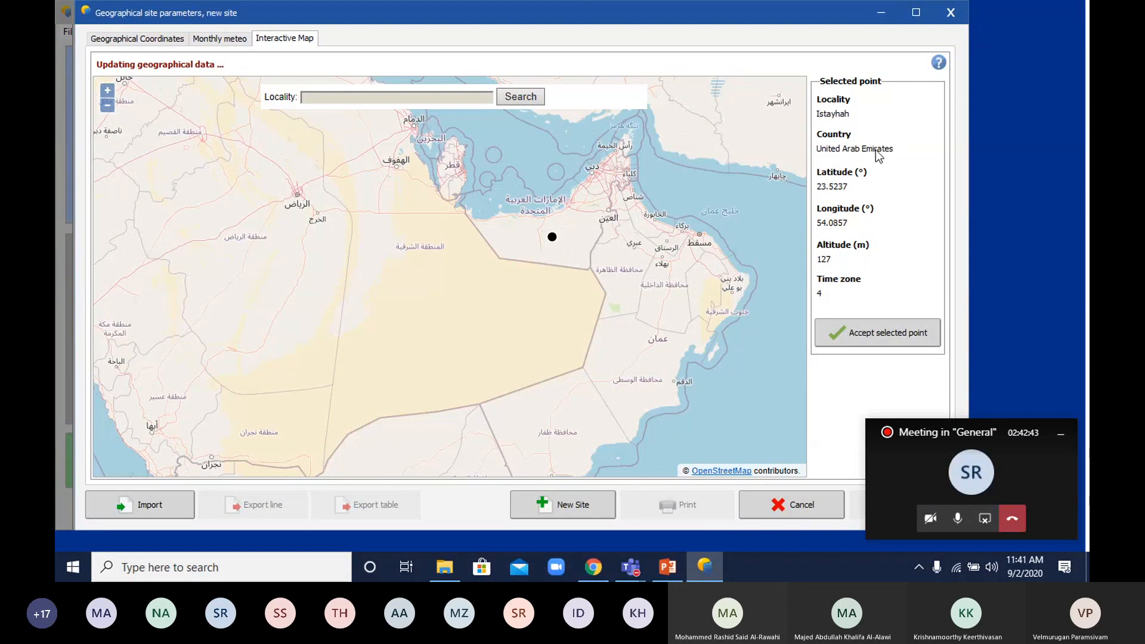
{"action": "left_click", "coordinate": [537, 425]}
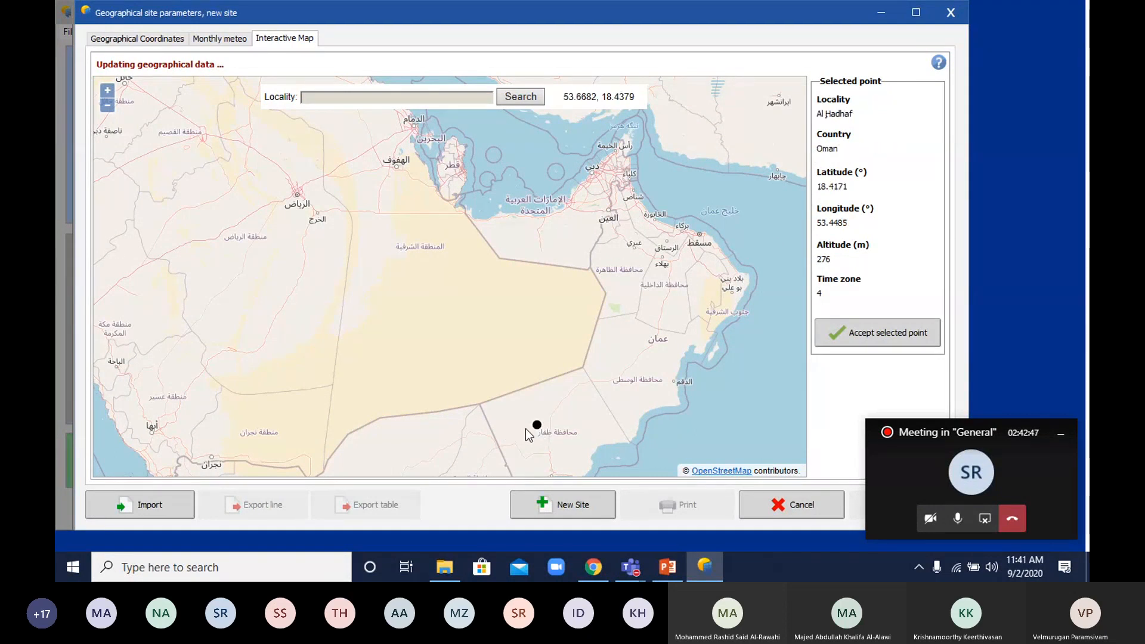
{"action": "left_click", "coordinate": [462, 443]}
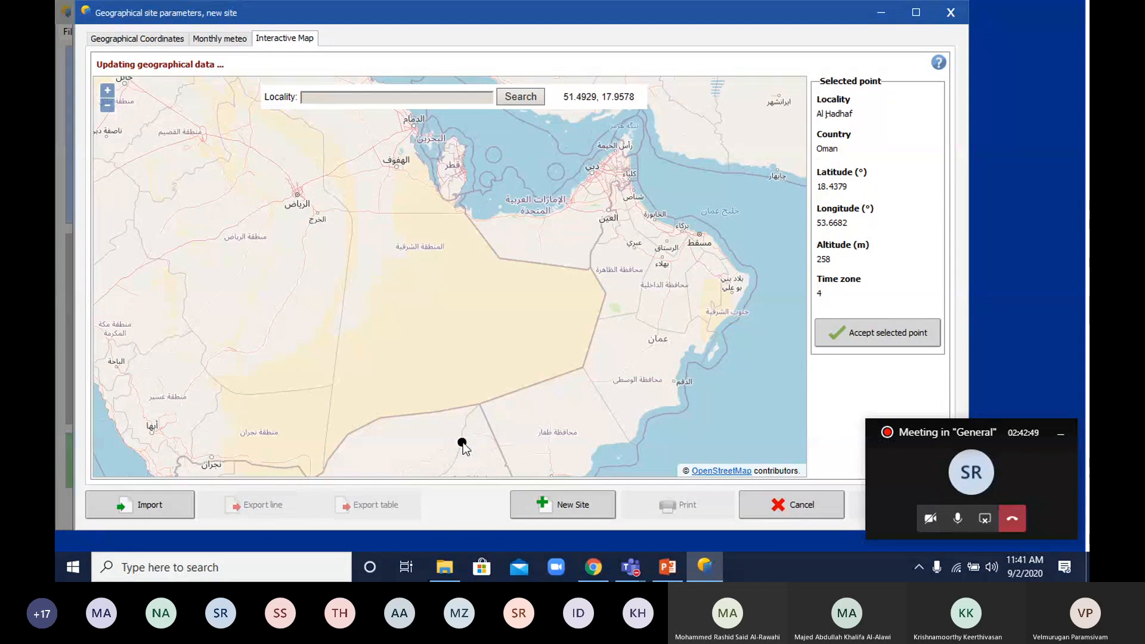
{"action": "left_click", "coordinate": [265, 293]}
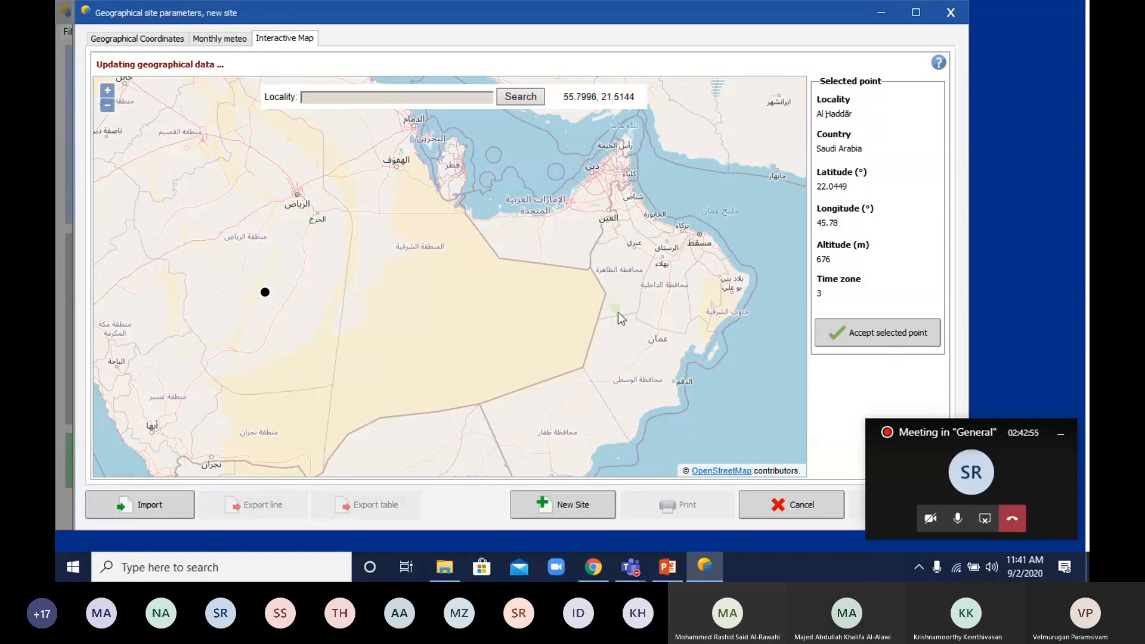
- Accept Al Ḩuşayn in Oman as the site point and import its monthly meteo data from Meteonorm 7.3
{"action": "left_click", "coordinate": [619, 290]}
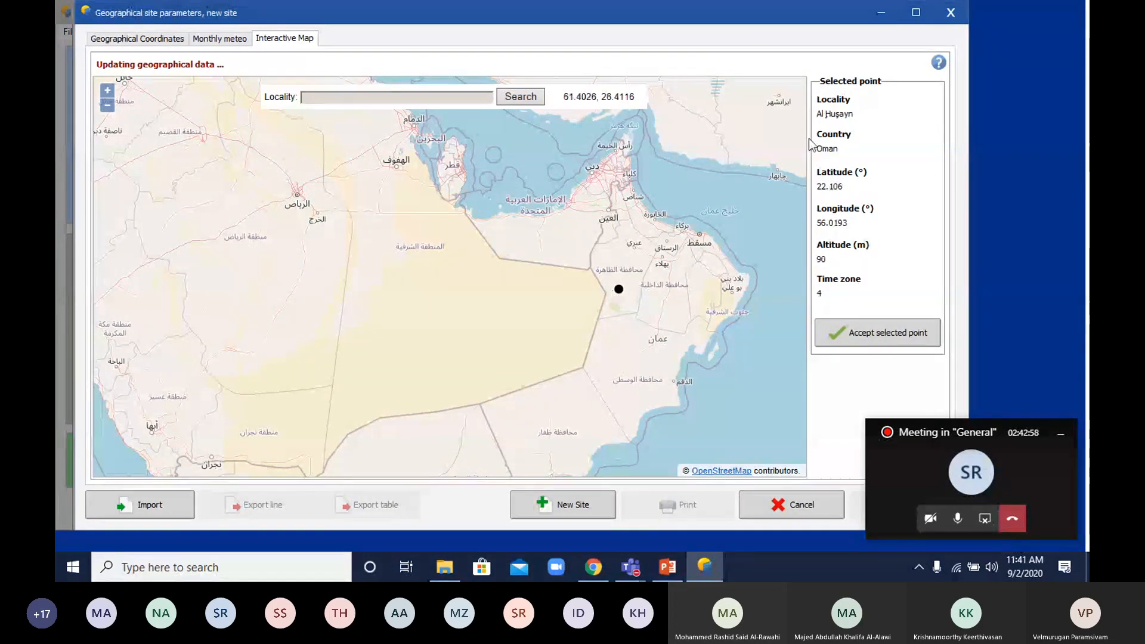
{"action": "left_click", "coordinate": [864, 333]}
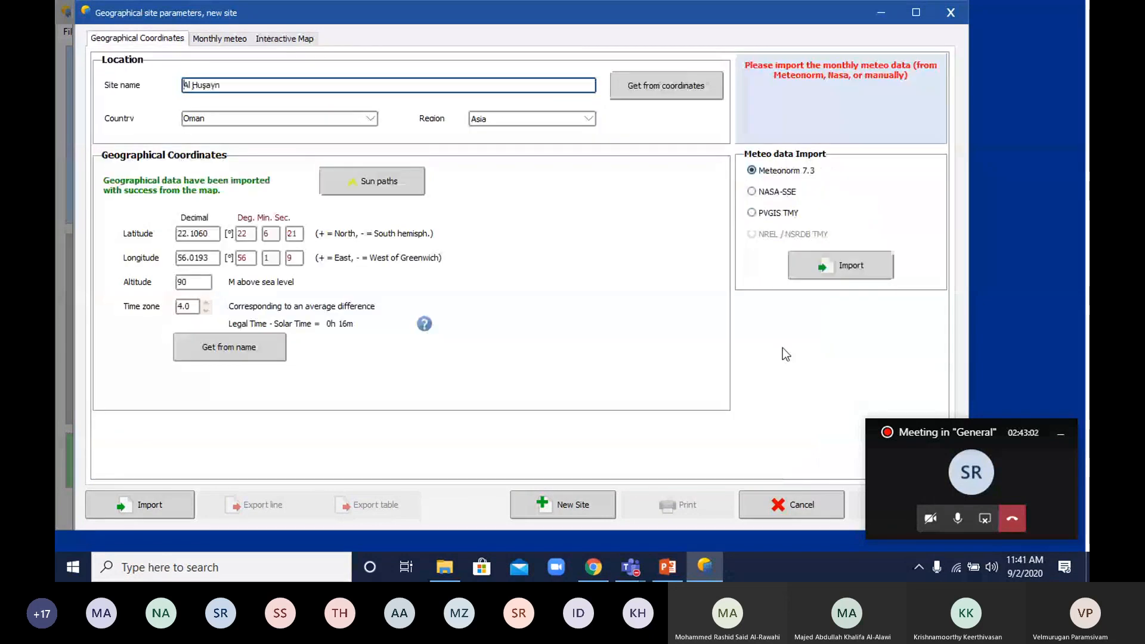
{"action": "left_click", "coordinate": [851, 264]}
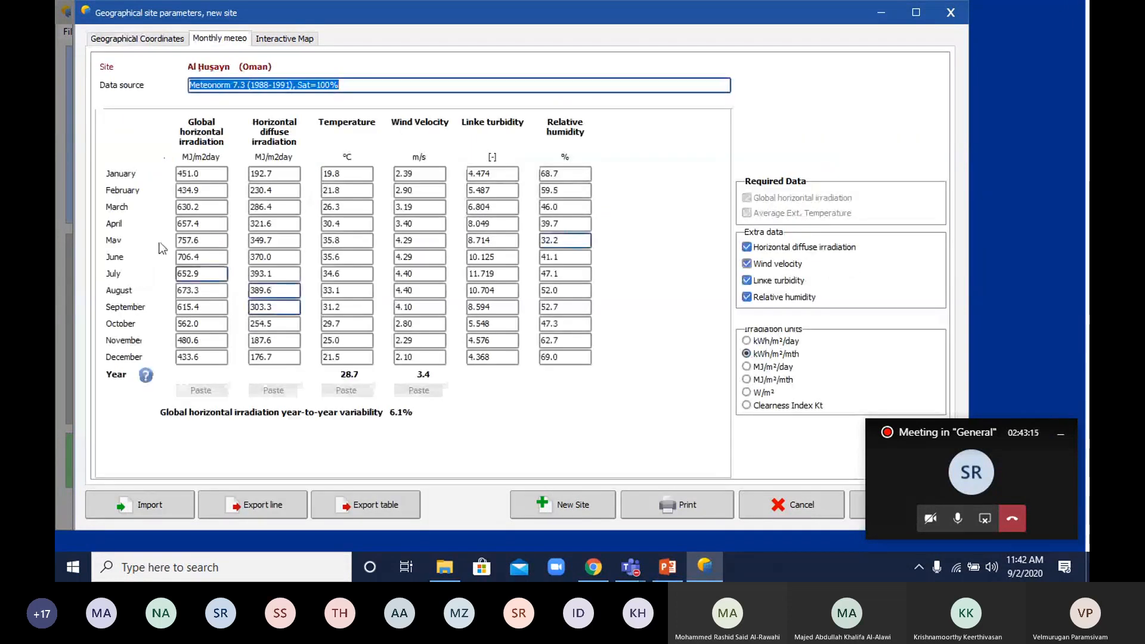
- Examine the sun paths diagram for the Al Ḩuşayn site and close it
{"action": "left_click", "coordinate": [129, 39]}
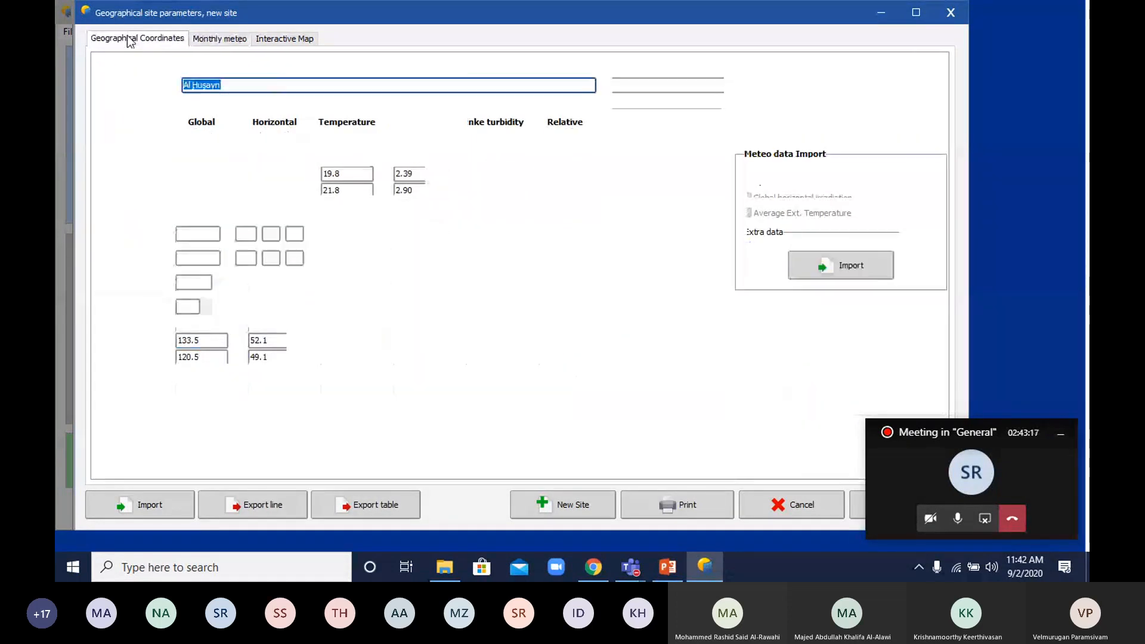
{"action": "left_click", "coordinate": [348, 186]}
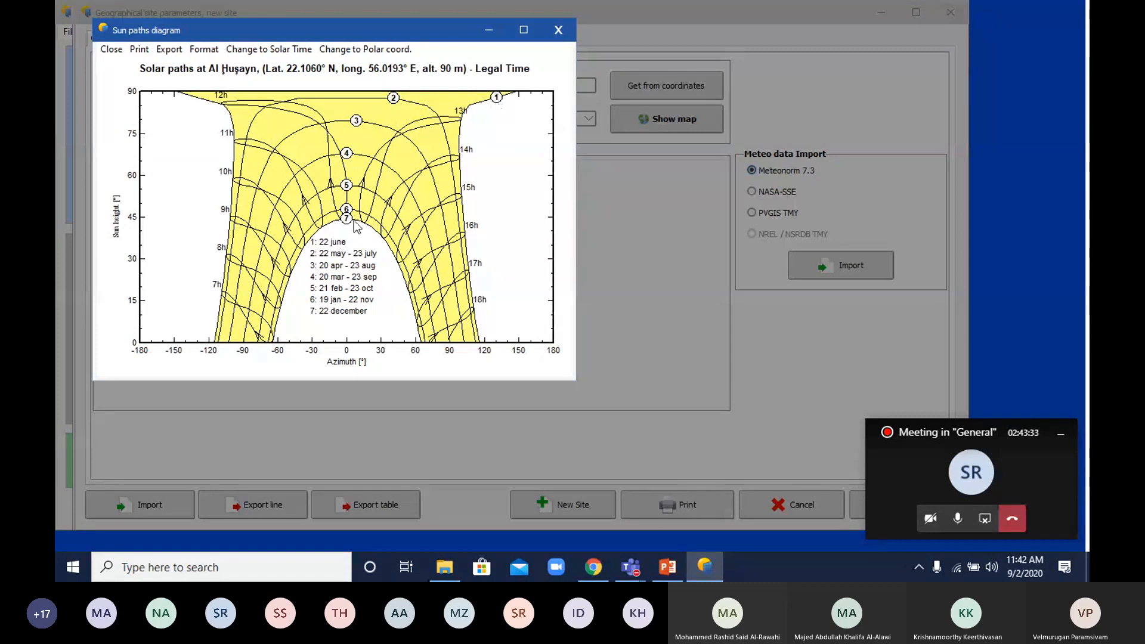
{"action": "left_click", "coordinate": [554, 30]}
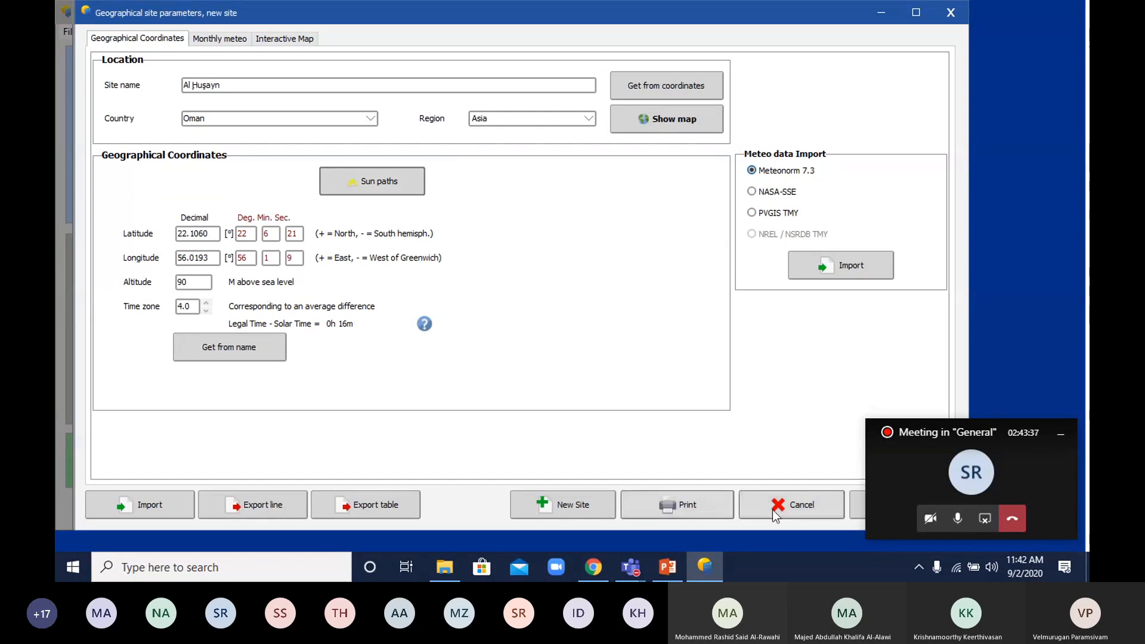
- Minimize the meeting window and review the site's monthly meteo values and the period of the data source
{"action": "left_click", "coordinate": [1060, 434]}
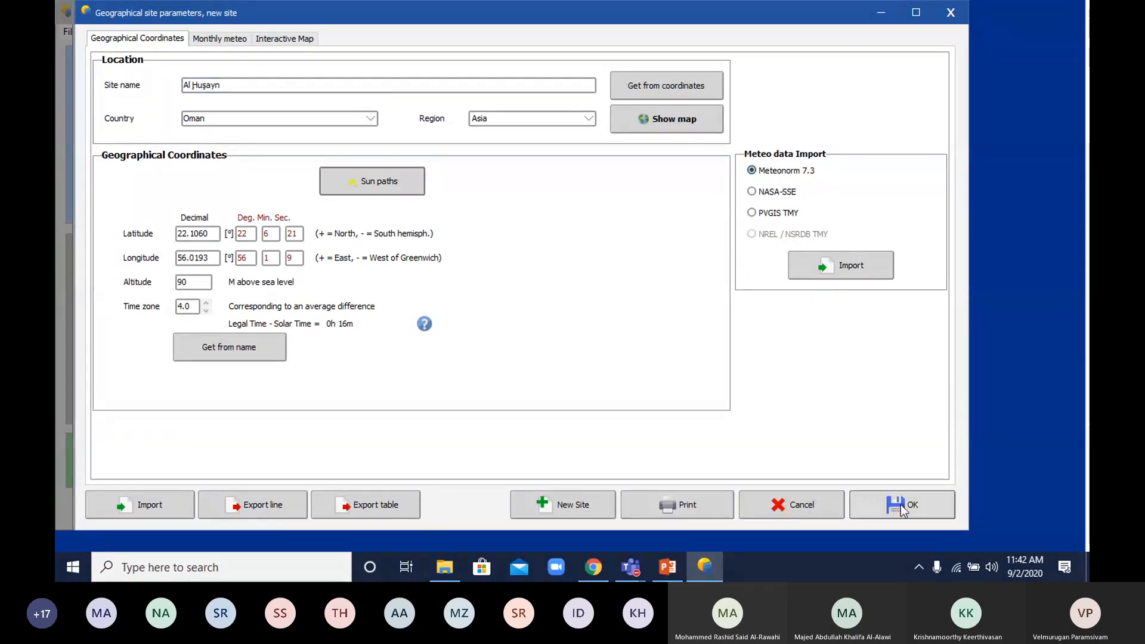
{"action": "left_click", "coordinate": [228, 41]}
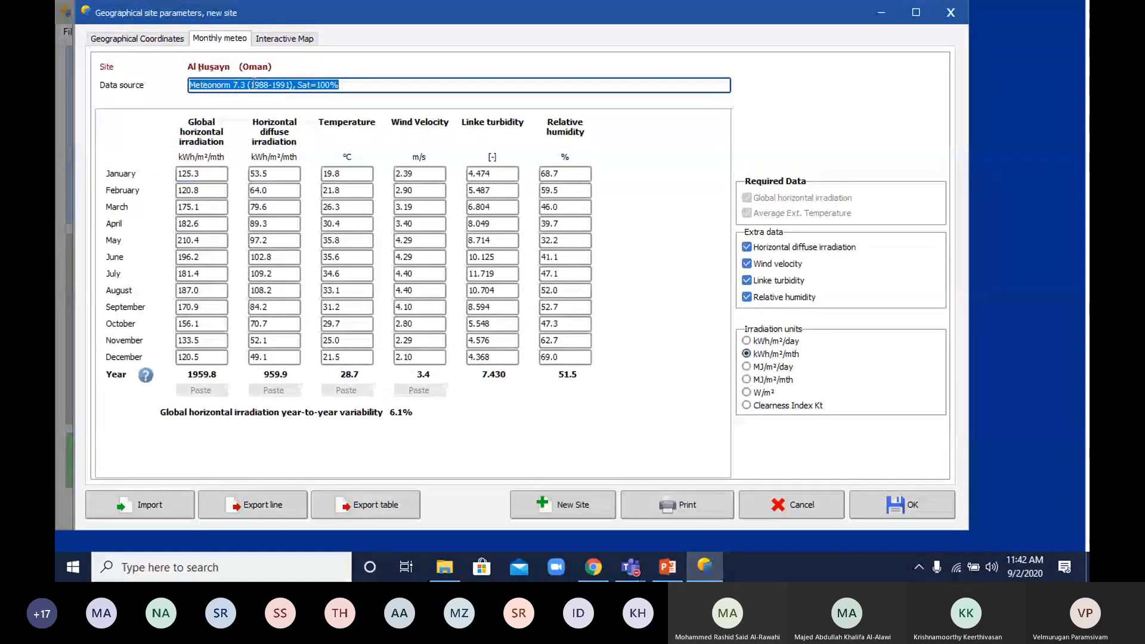
{"action": "left_click_drag", "start_coordinate": [250, 85], "coordinate": [292, 87]}
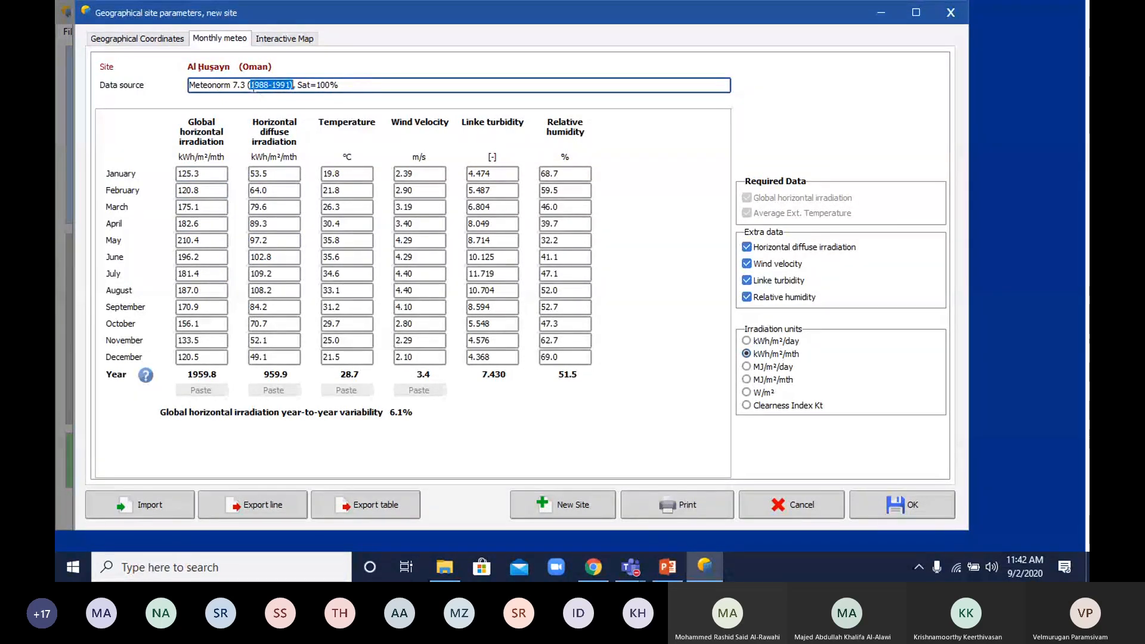
{"action": "left_click", "coordinate": [347, 85]}
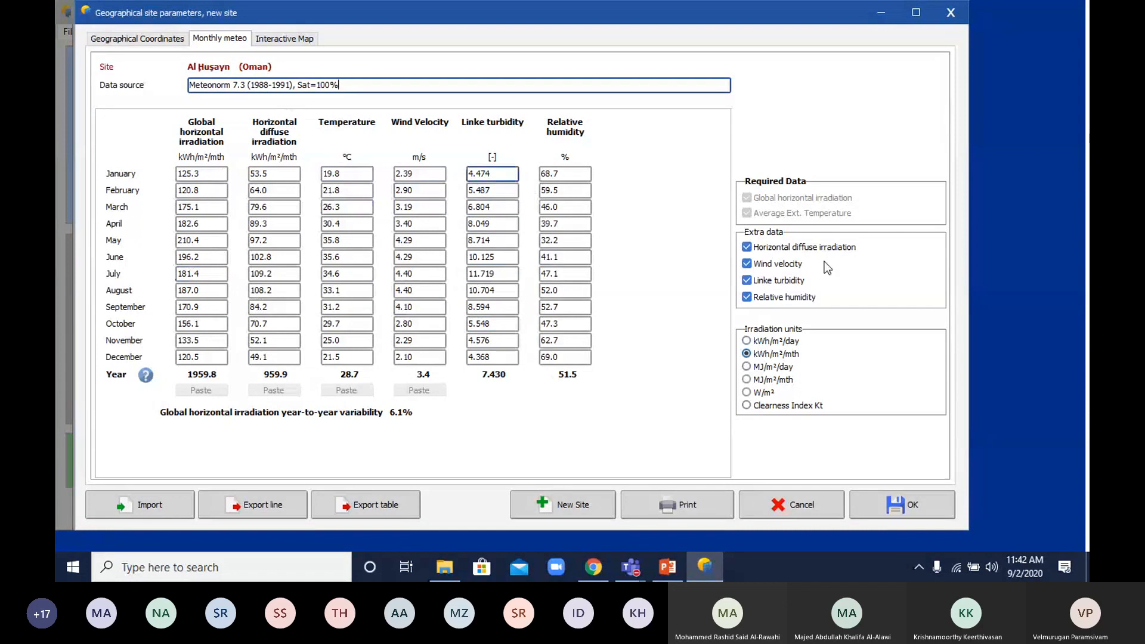
- Save the Al Ḩuşayn site and its synthetic hourly meteo file as Al _u_ayn_MN73_SYN
{"action": "left_click", "coordinate": [923, 510]}
{"action": "left_click", "coordinate": [536, 372]}
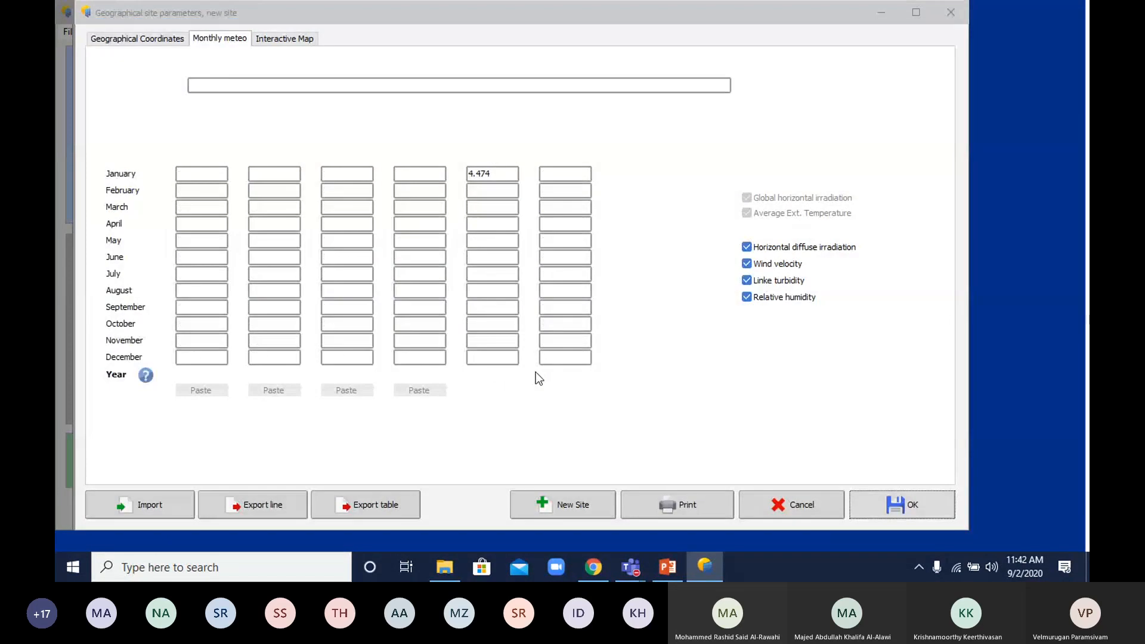
{"action": "left_click", "coordinate": [674, 339]}
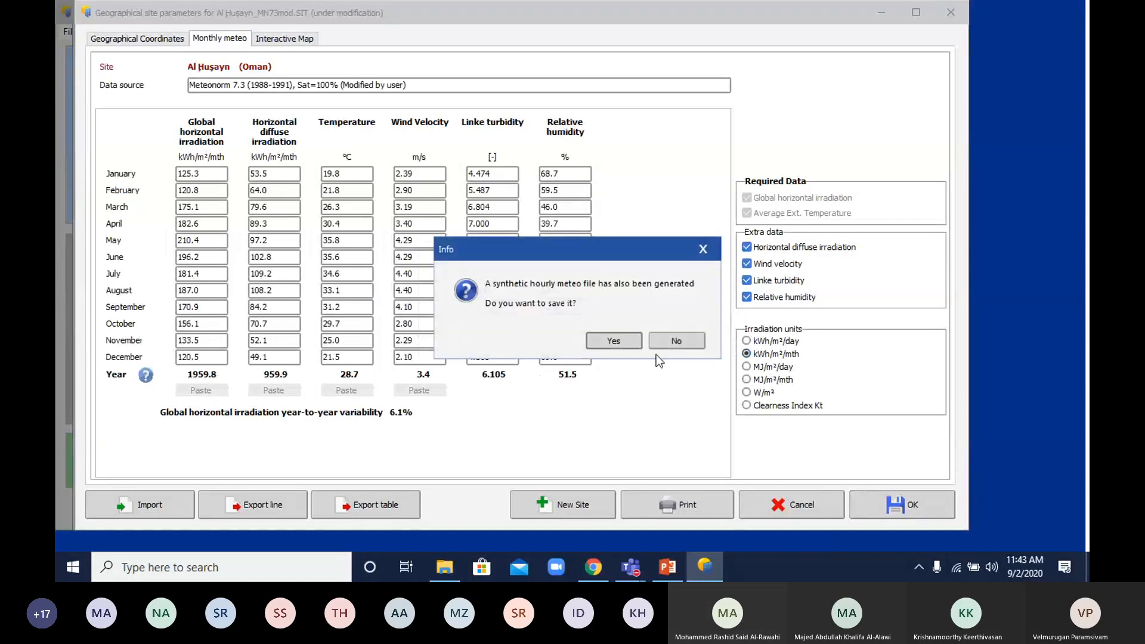
{"action": "left_click", "coordinate": [615, 341]}
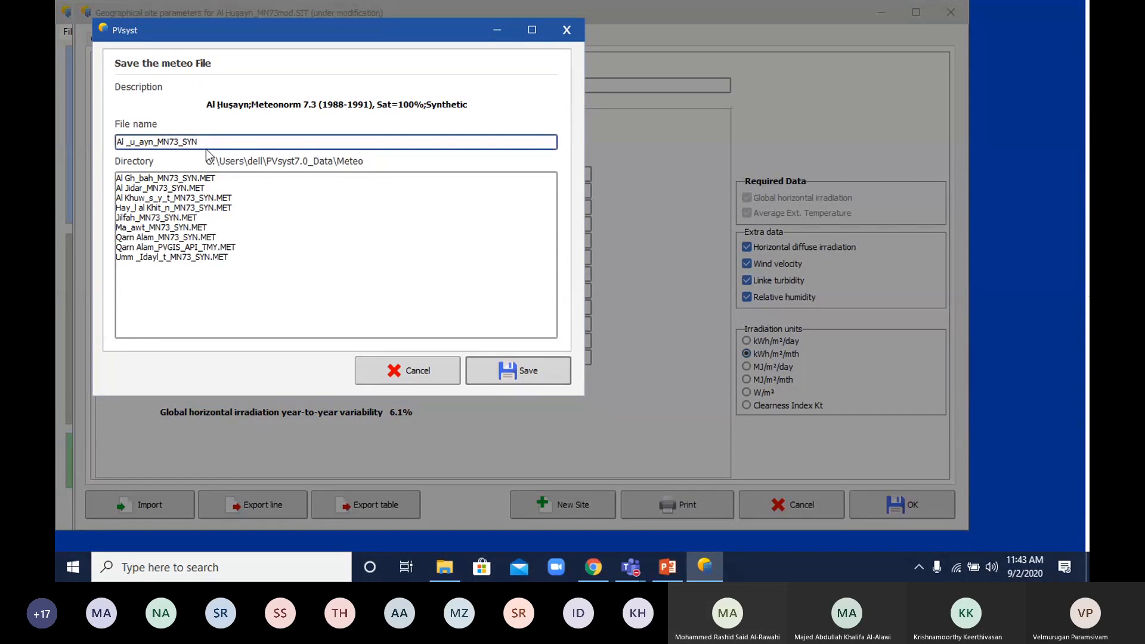
{"action": "left_click", "coordinate": [512, 366]}
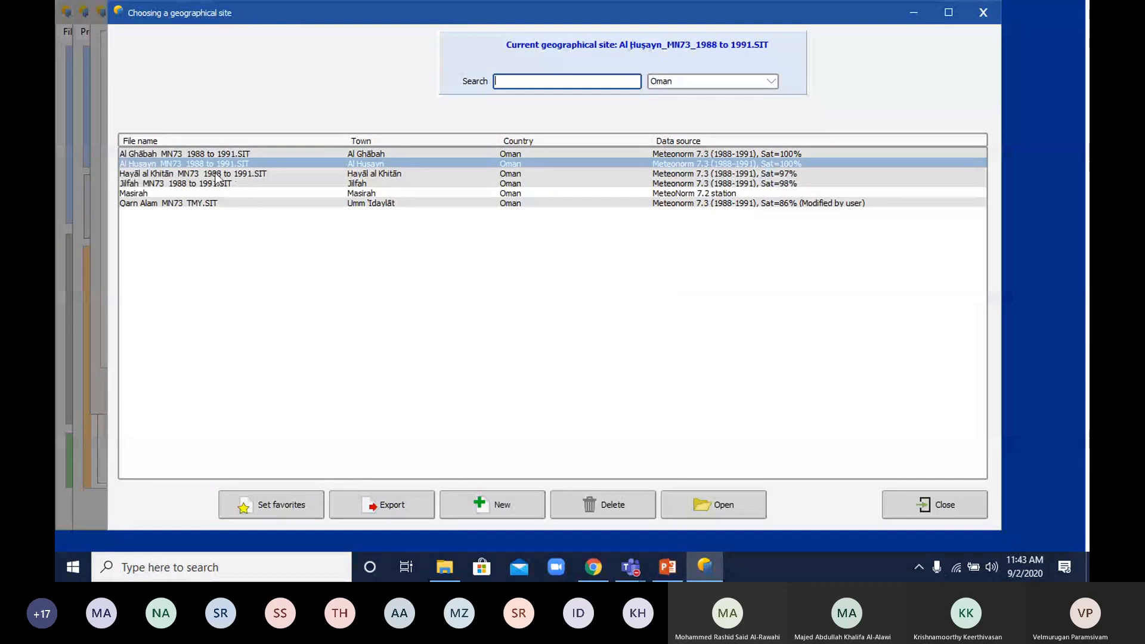
- Return to the project area and save the muscat_waterpump project under the file name Al _u_ayn_Project
{"action": "left_click", "coordinate": [934, 505]}
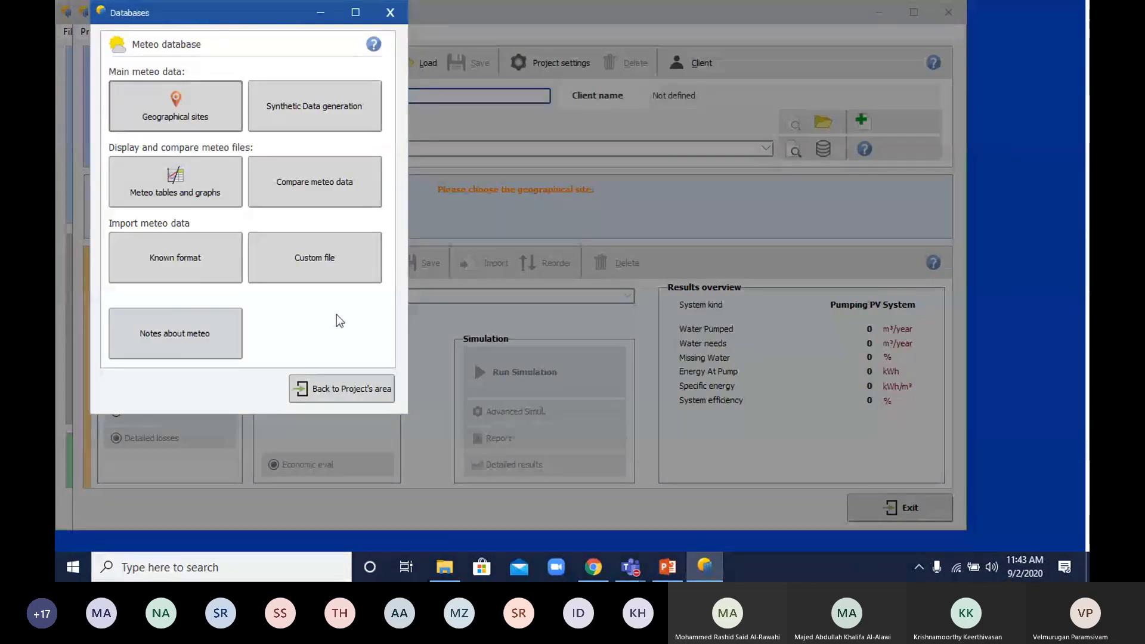
{"action": "left_click", "coordinate": [365, 391]}
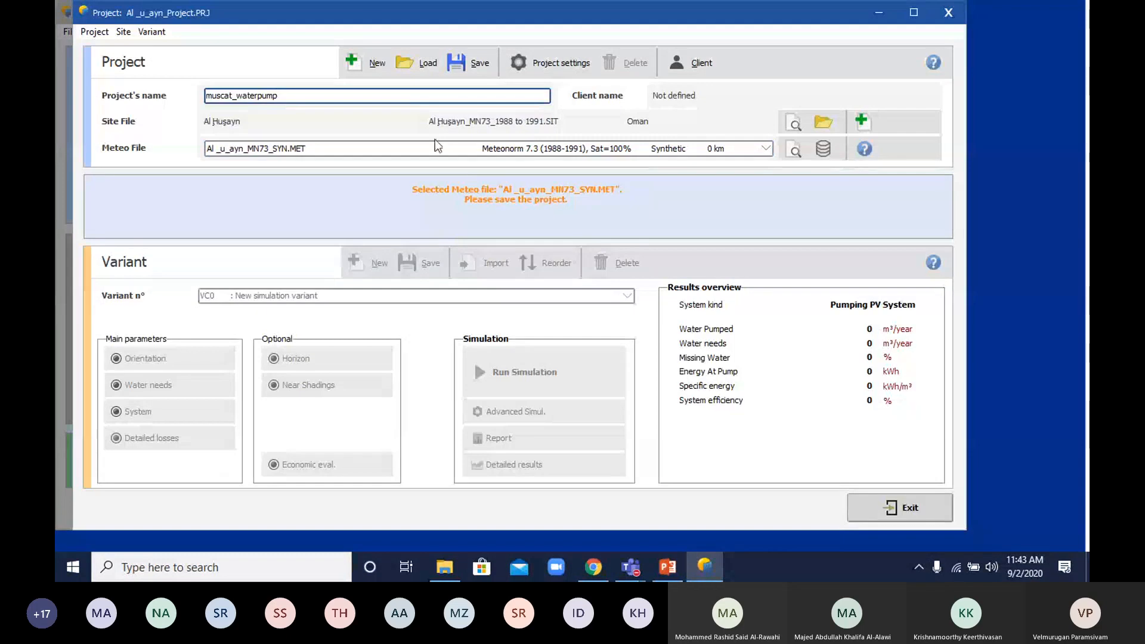
{"action": "left_click", "coordinate": [455, 63]}
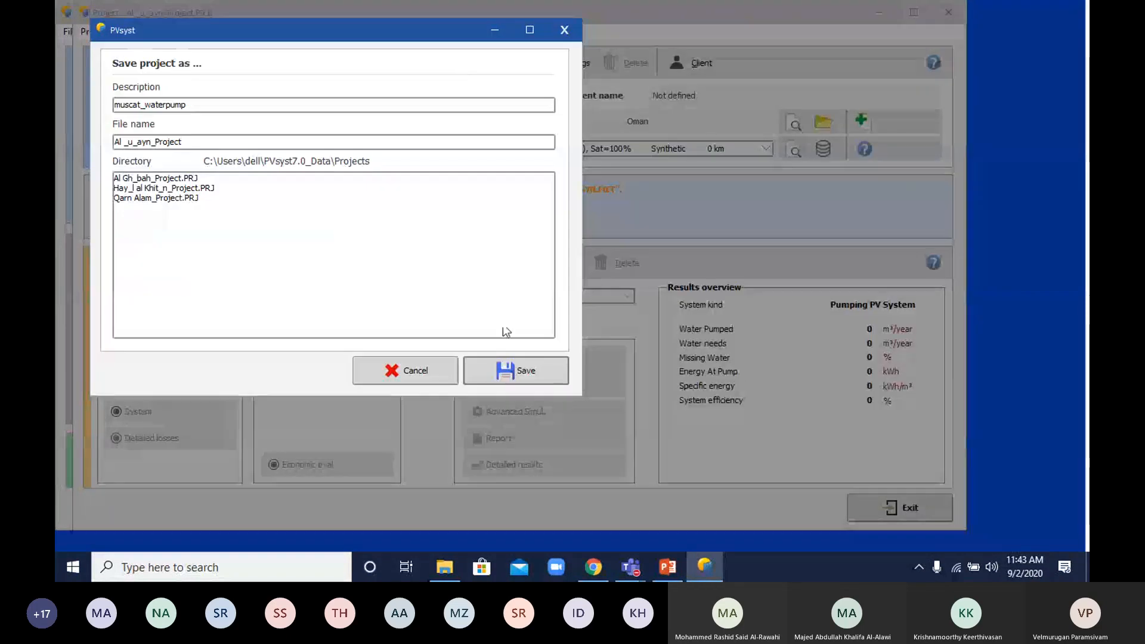
{"action": "left_click", "coordinate": [525, 370]}
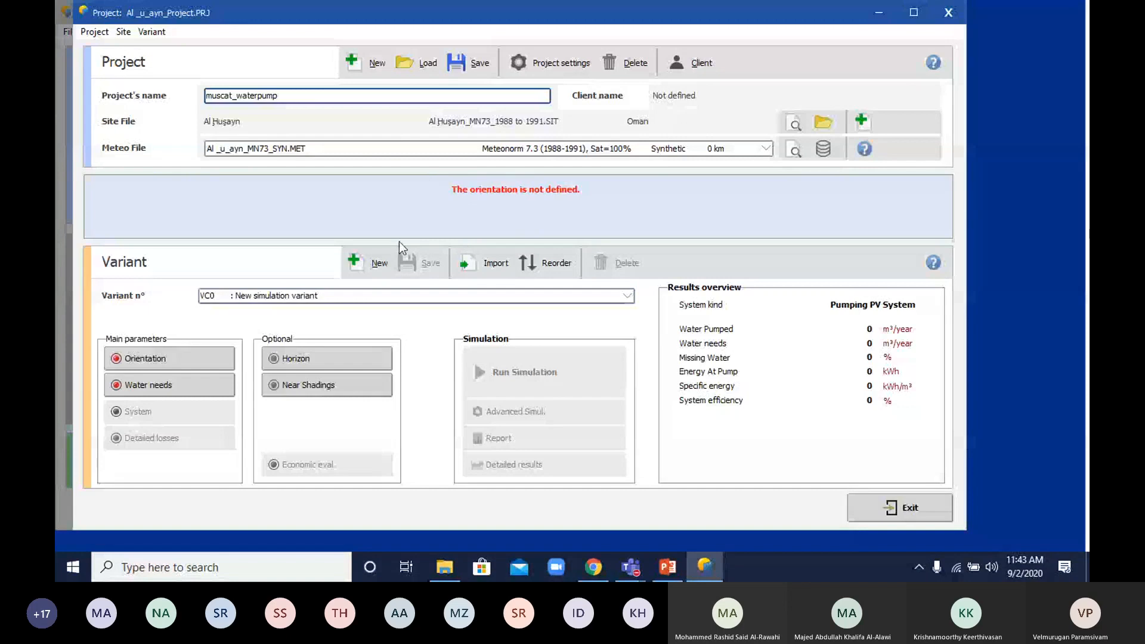
- Define the variant's orientation as a Fixed Tilted Plane with a plane tilt of 22°
{"action": "left_click", "coordinate": [152, 359]}
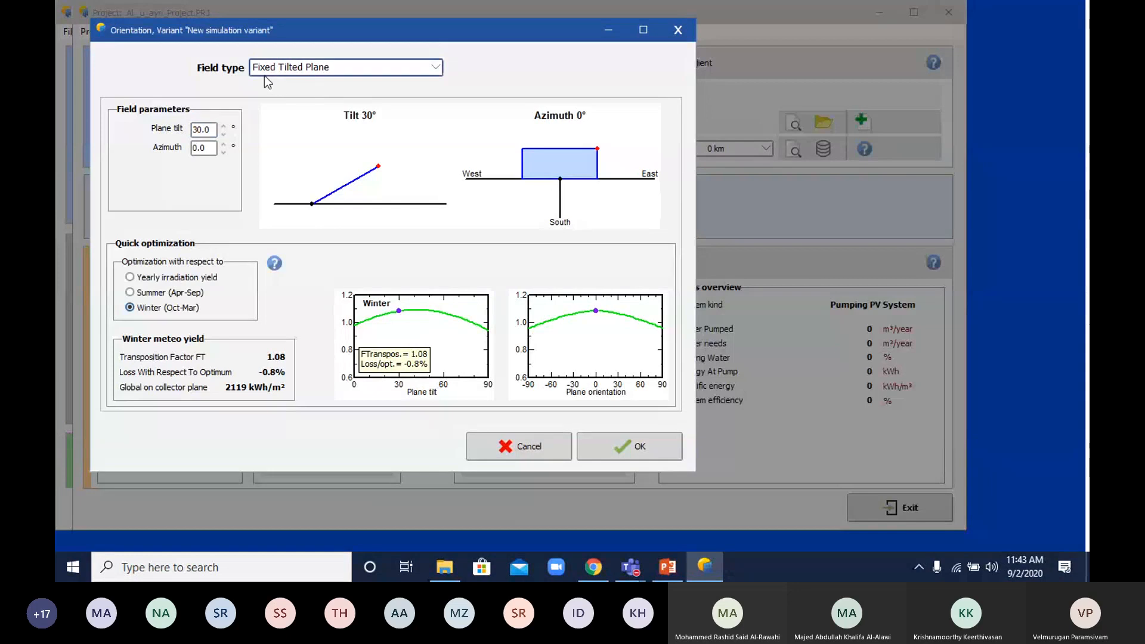
{"action": "left_click", "coordinate": [437, 69]}
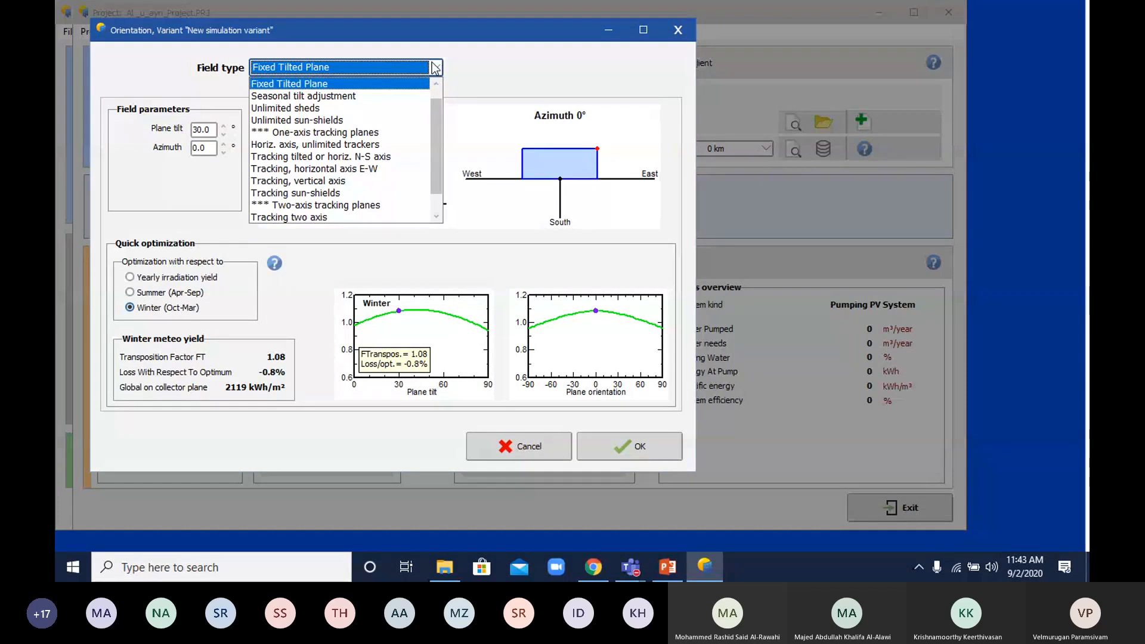
{"action": "left_click", "coordinate": [436, 66]}
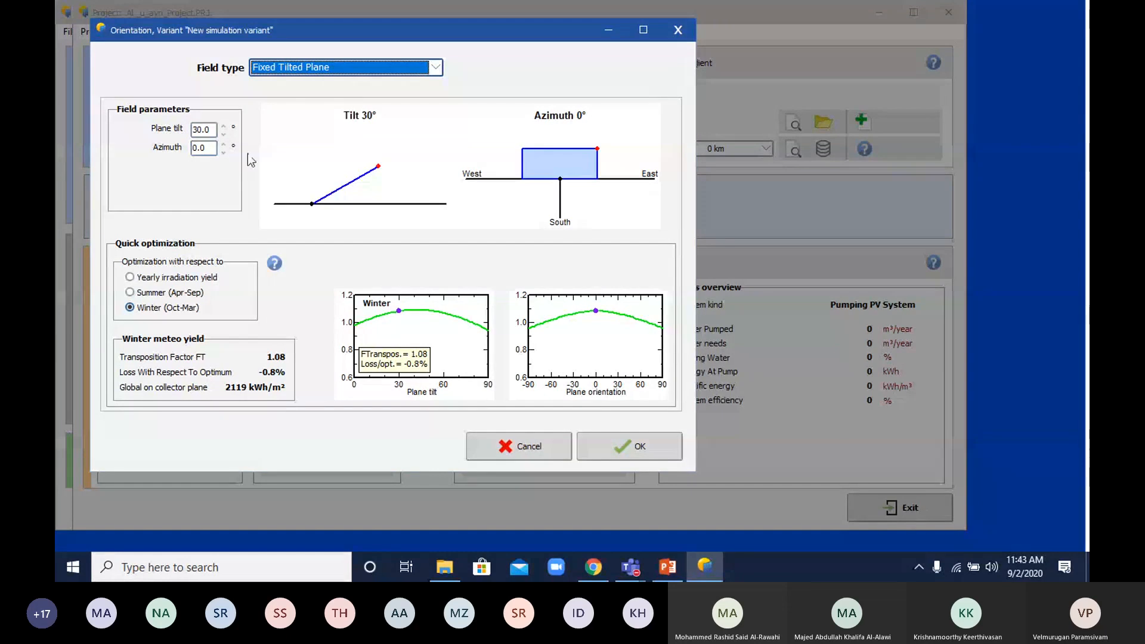
{"action": "double_click", "coordinate": [201, 129]}
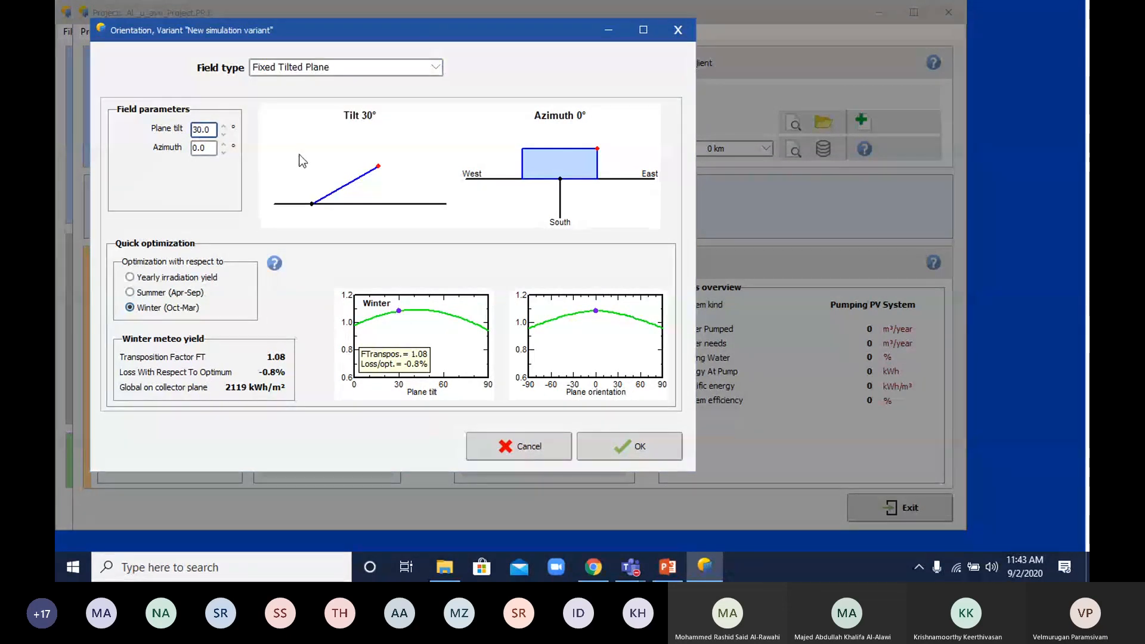
{"action": "type", "text": "22.0"}
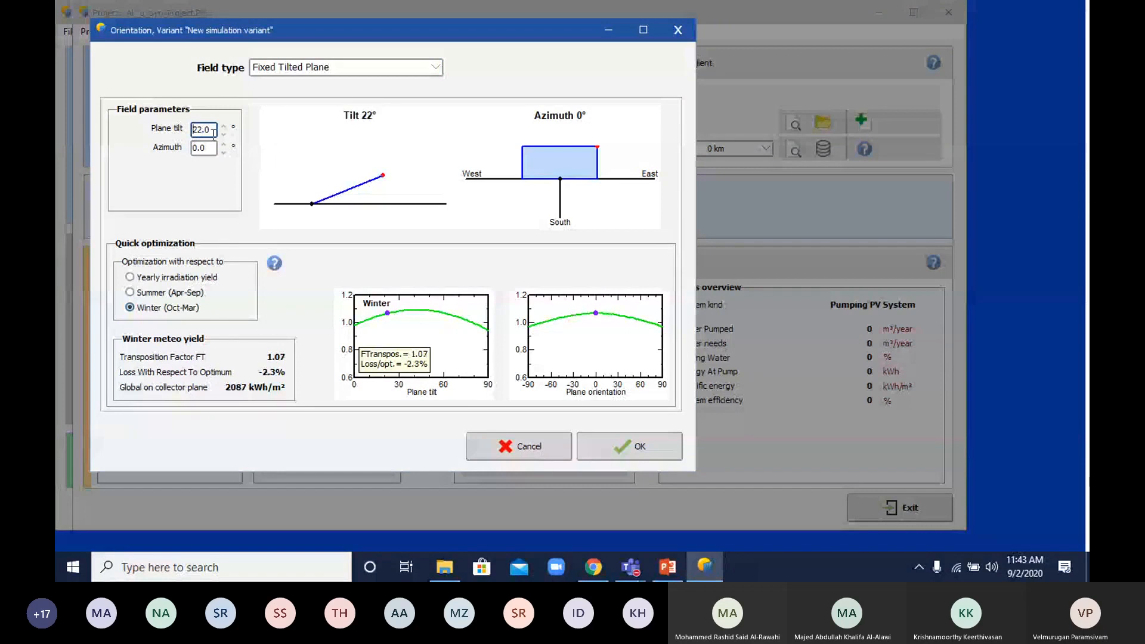
{"action": "type", "text": "2"}
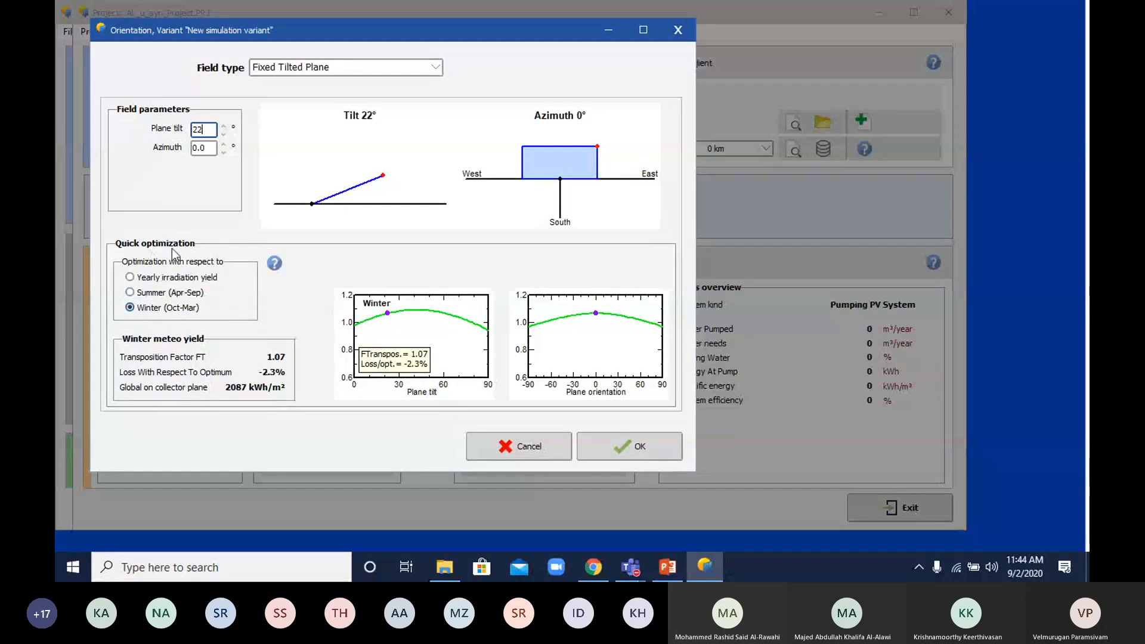
{"action": "left_click", "coordinate": [615, 449]}
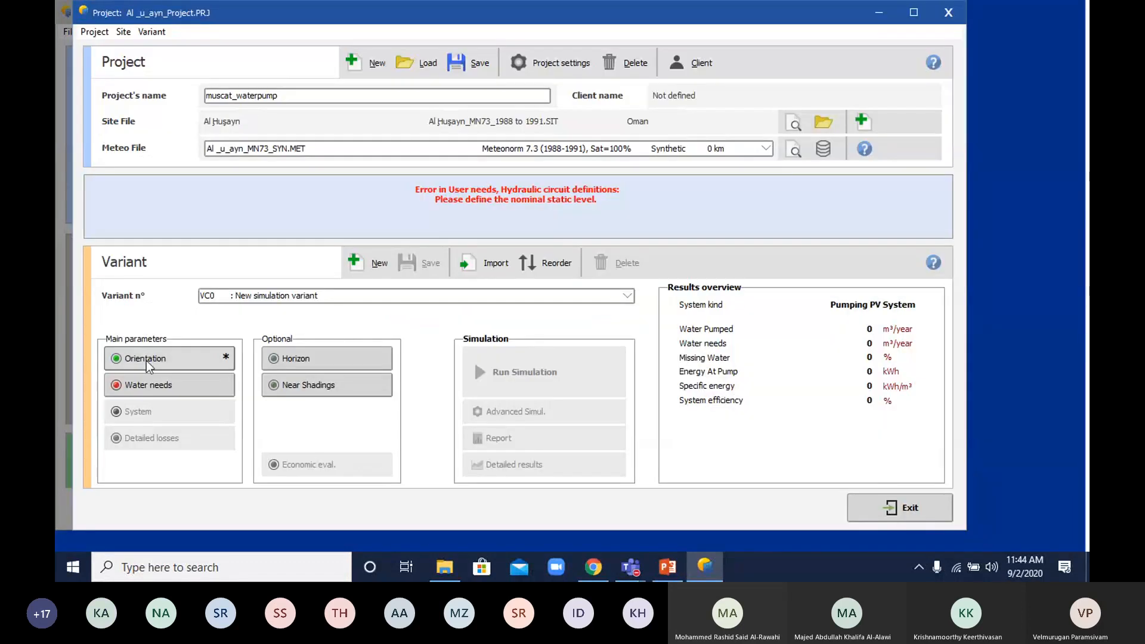
- Open the water needs definition and choose Deep Well to Storage as the pumping system type
{"action": "left_click", "coordinate": [171, 385]}
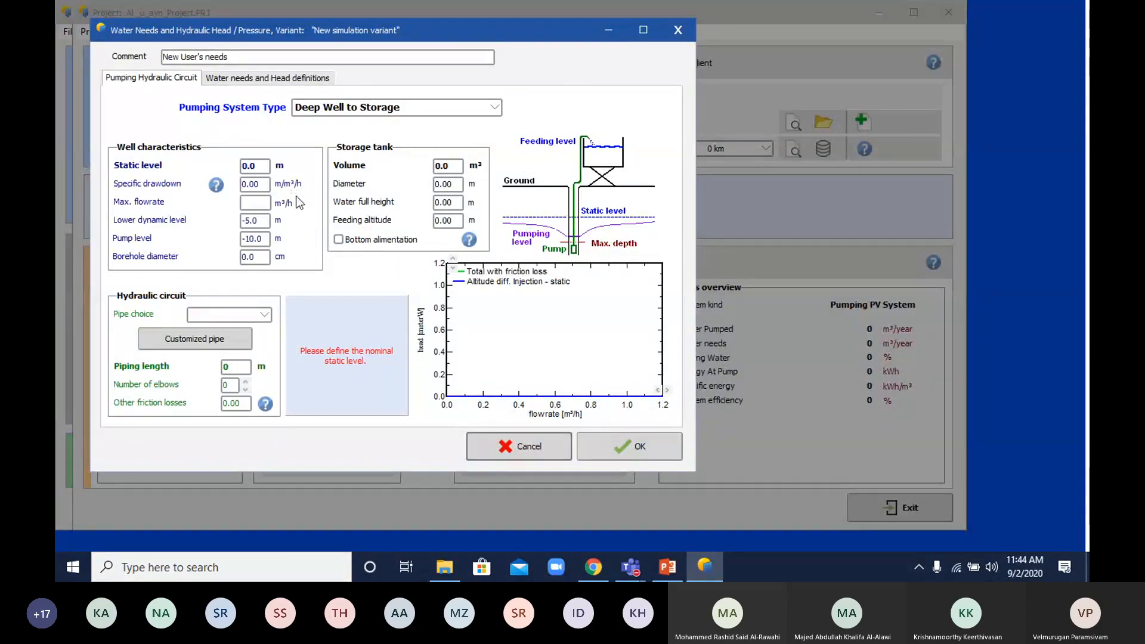
{"action": "left_click", "coordinate": [499, 107]}
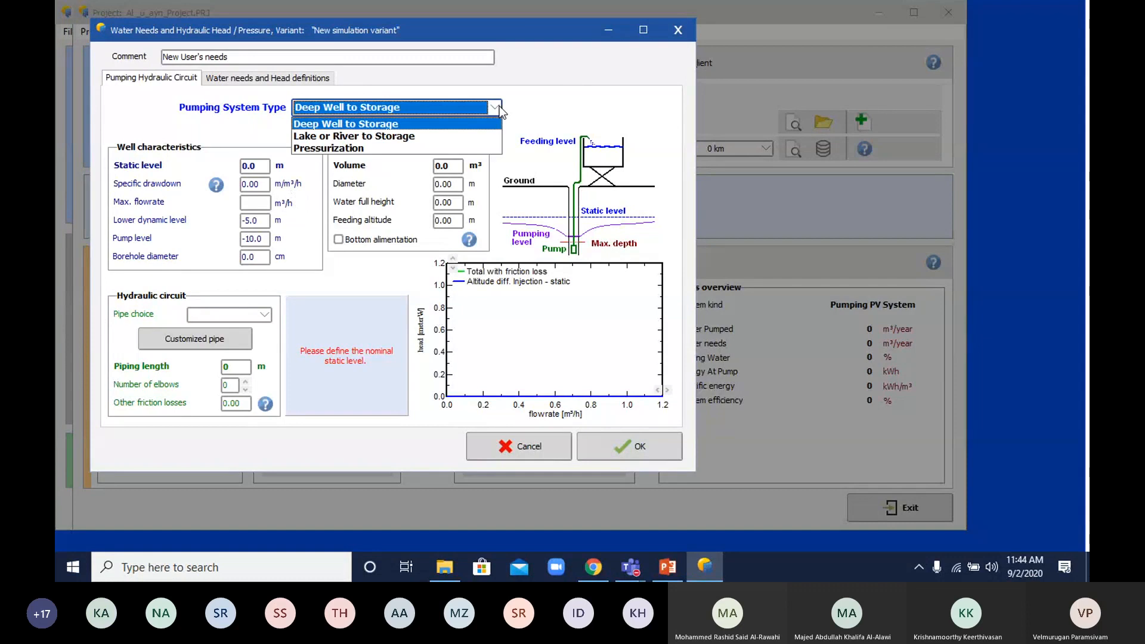
{"action": "left_click", "coordinate": [450, 124]}
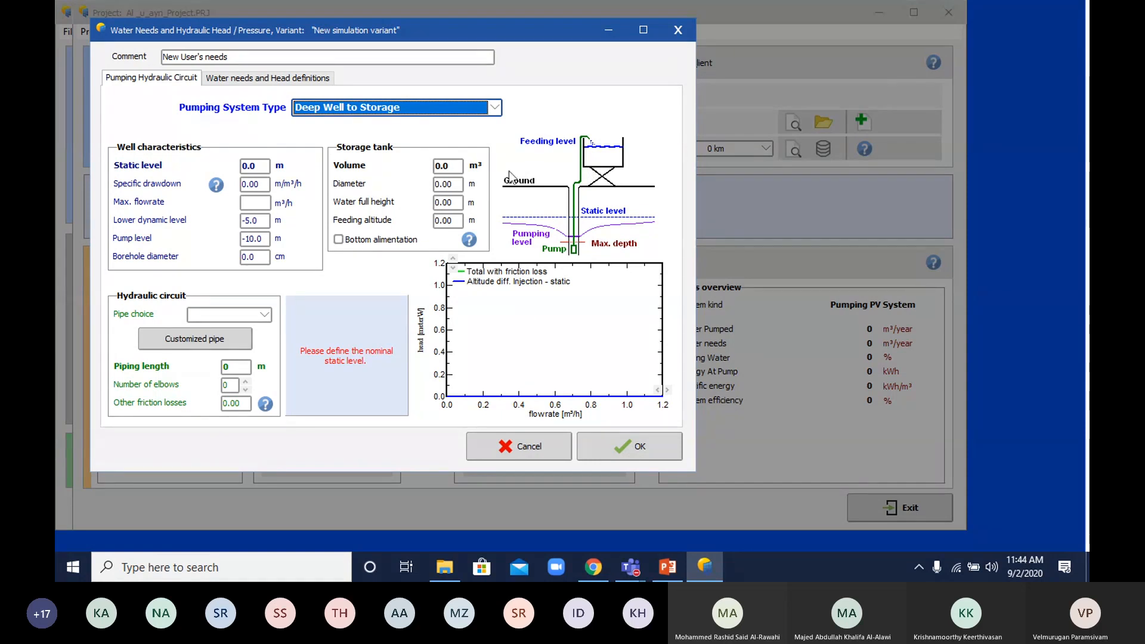
{"action": "left_click", "coordinate": [494, 108]}
{"action": "left_click", "coordinate": [496, 108]}
{"action": "left_click", "coordinate": [497, 109]}
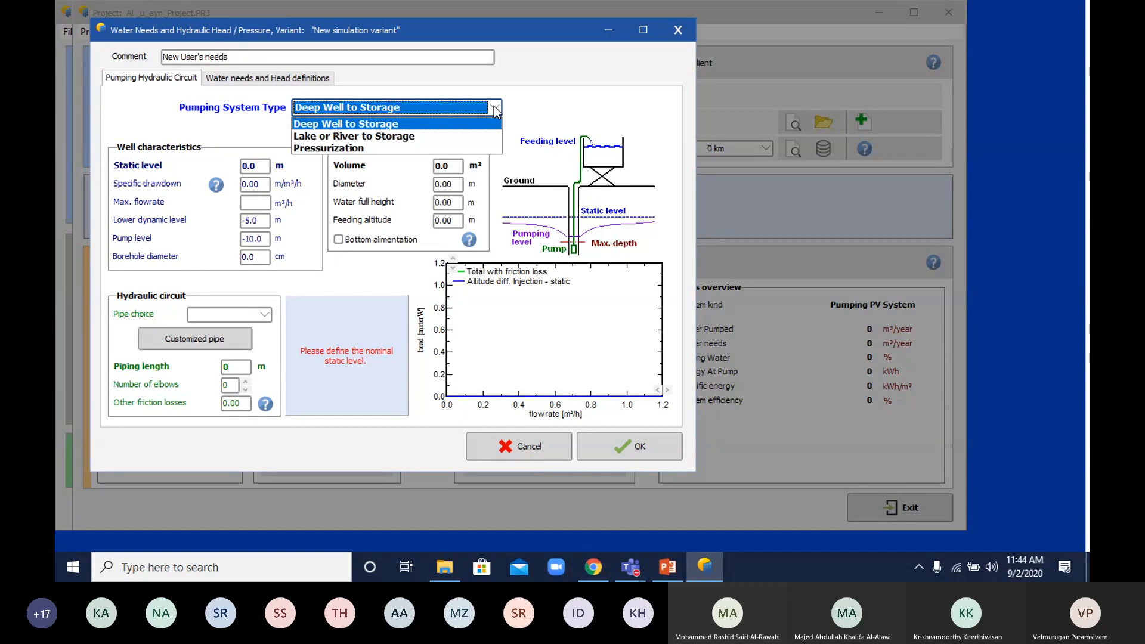
{"action": "left_click", "coordinate": [494, 109]}
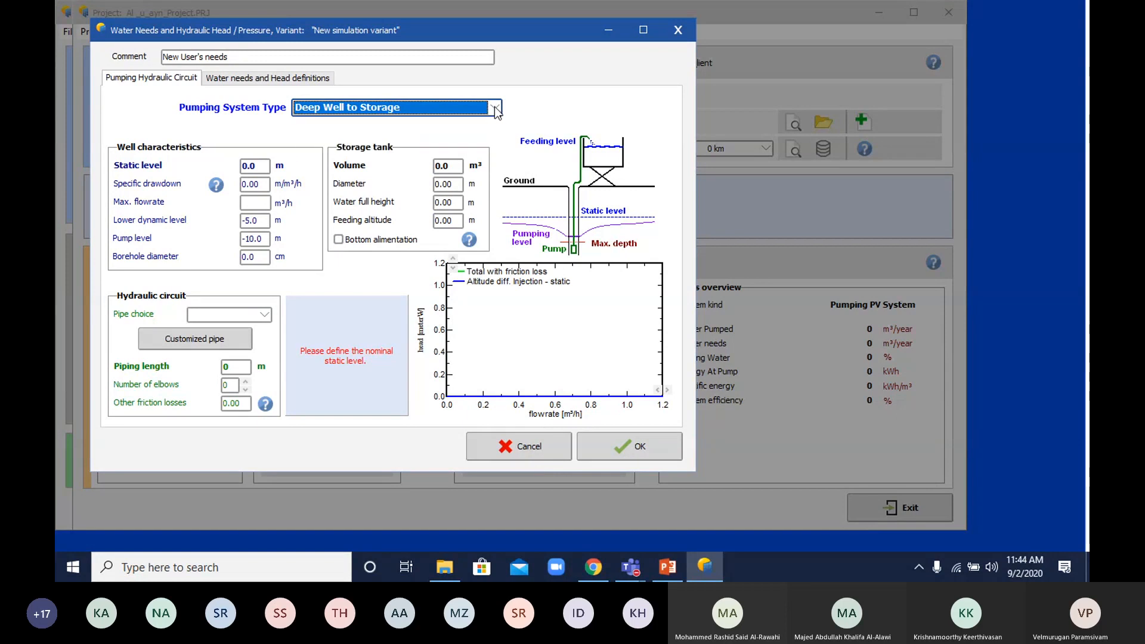